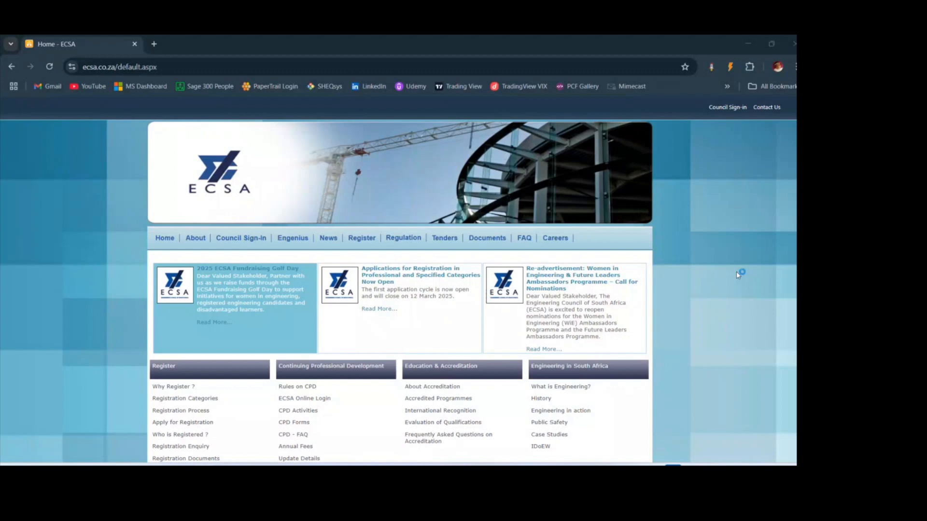
Step: Scroll the ECSA homepage to External Links and open ECSA Online in a new tab
scroll(737, 272, down, 1)
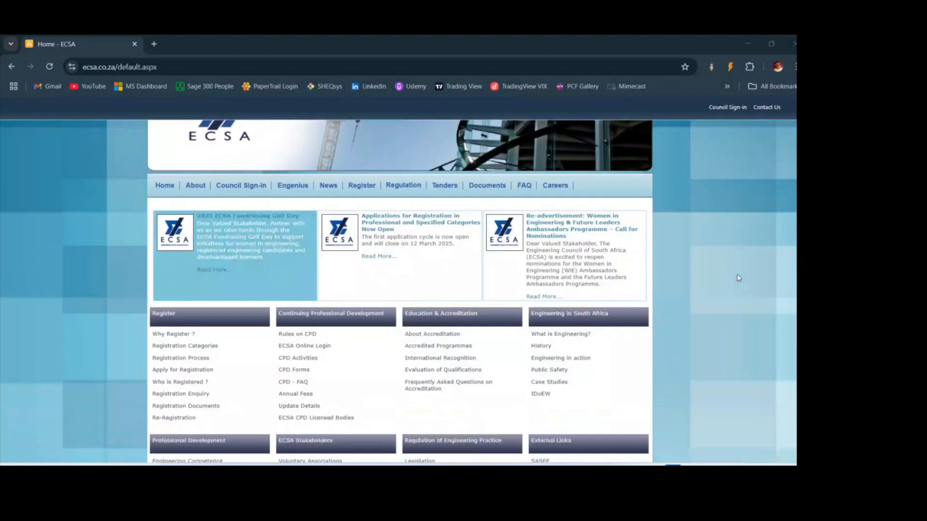
scroll(737, 278, down, 2)
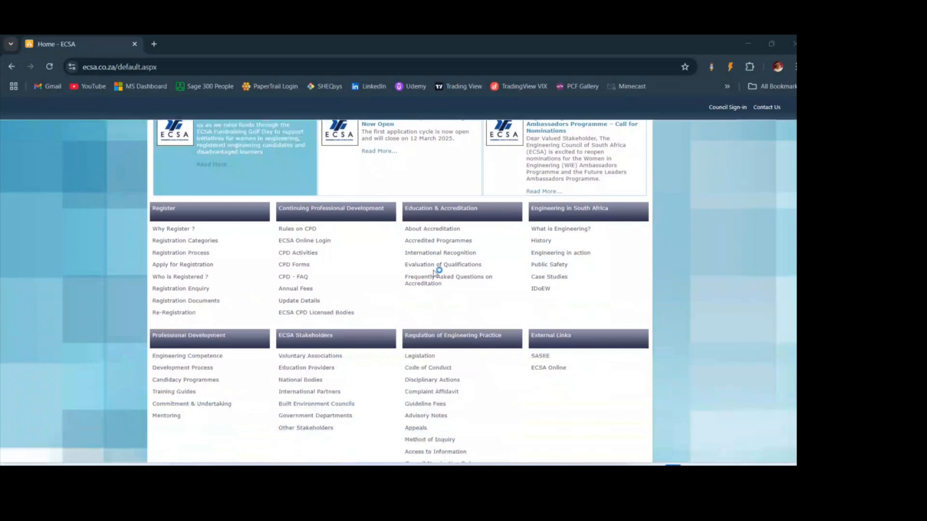
click(556, 369)
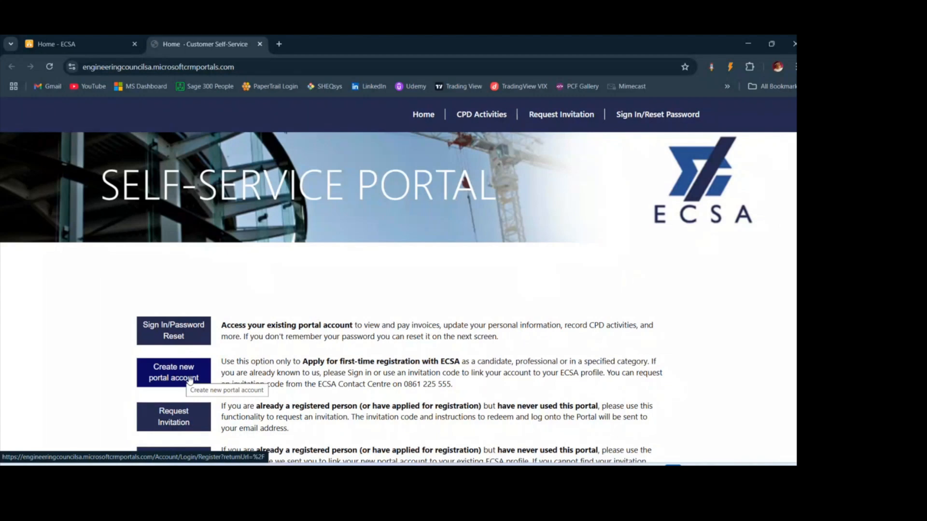
Step: Scroll down the portal home page and choose 'Create new portal account'
scroll(190, 380, down, 1)
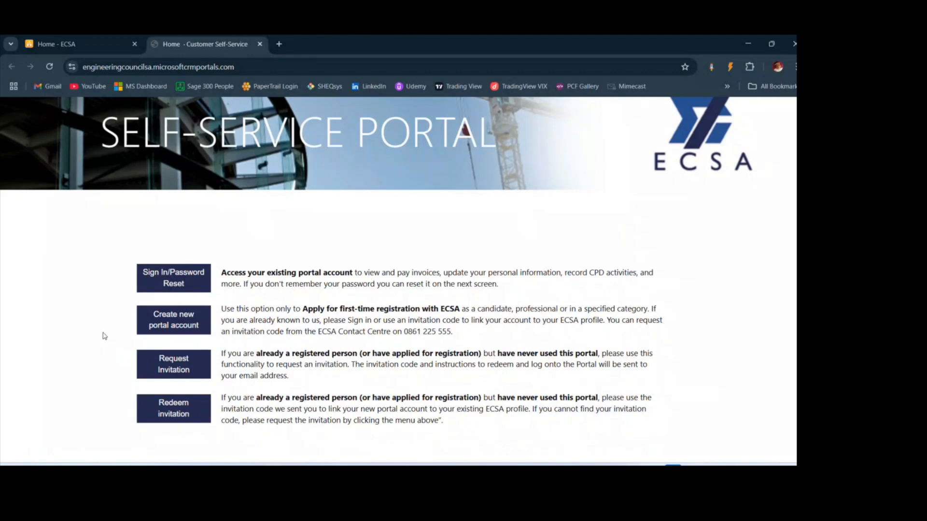
click(183, 324)
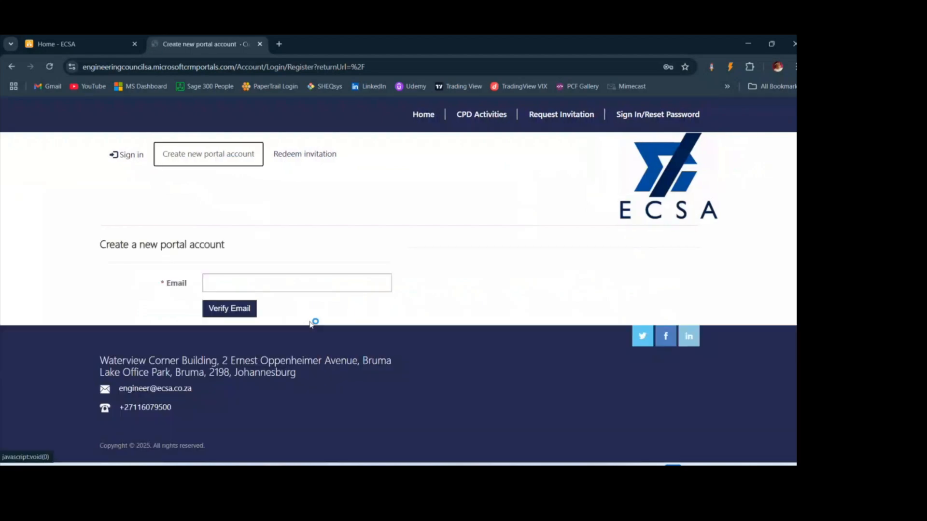
Step: Autofill a saved e-mail address, submit it with Verify Email, and go back Home
click(288, 286)
click(290, 306)
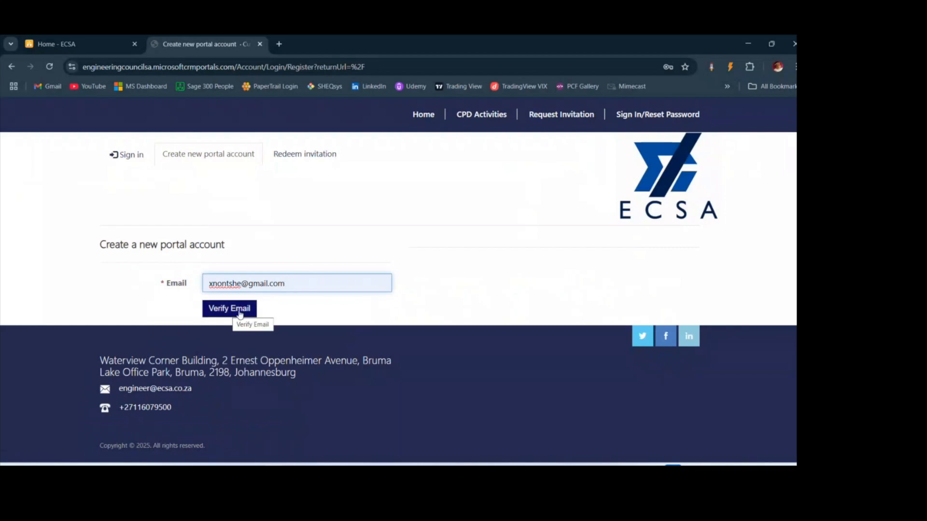
click(248, 310)
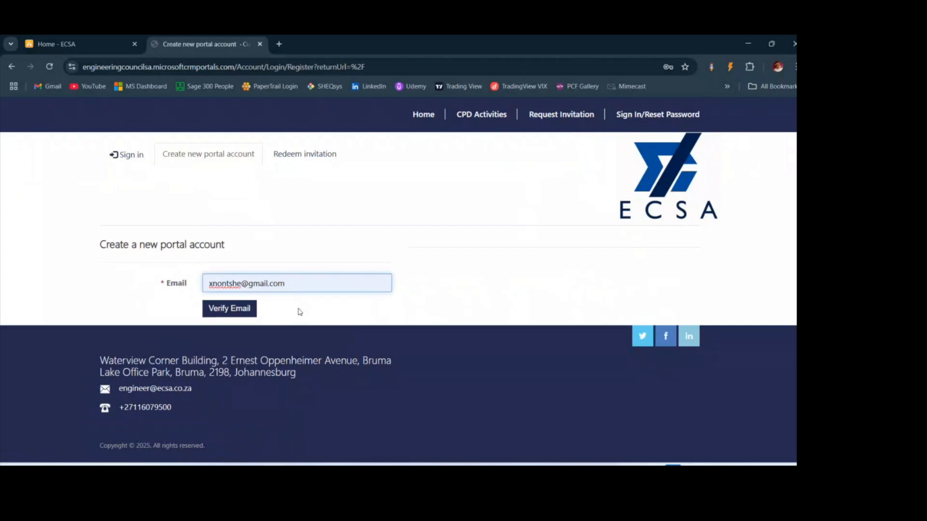
click(421, 116)
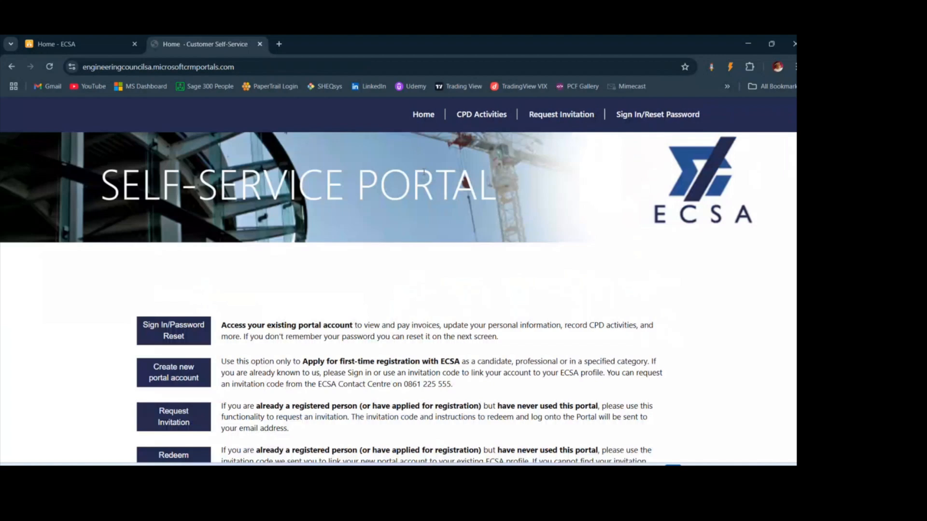
Step: On Request Invitation, autofill surname and first name, then pick the saved e-mail the system finds
scroll(476, 196, down, 1)
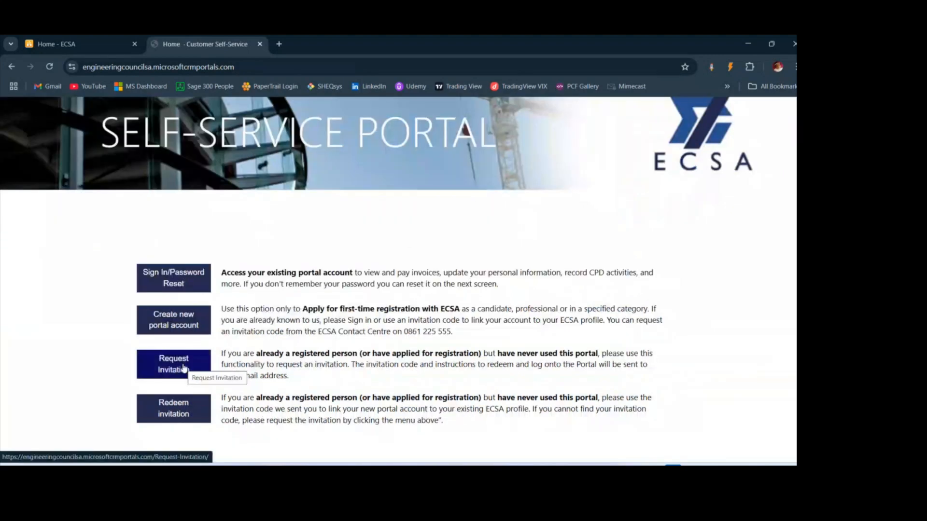
click(184, 369)
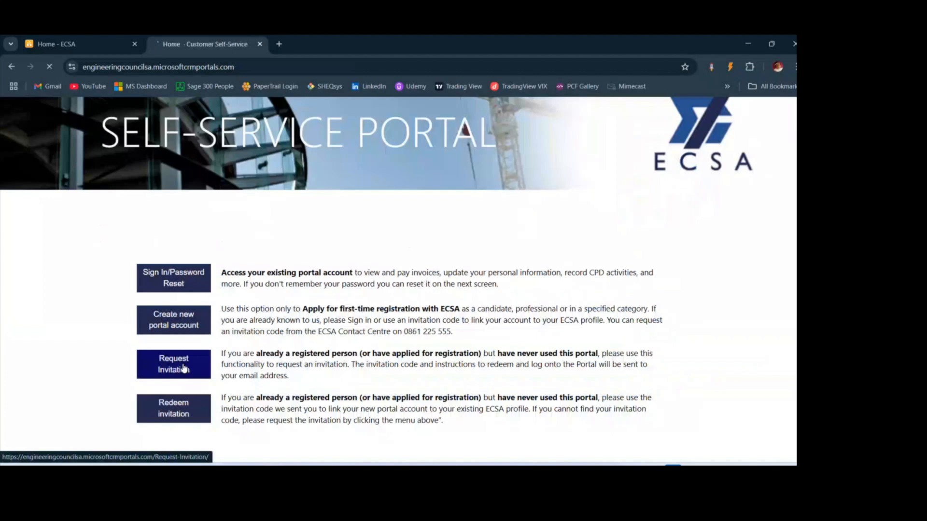
click(149, 265)
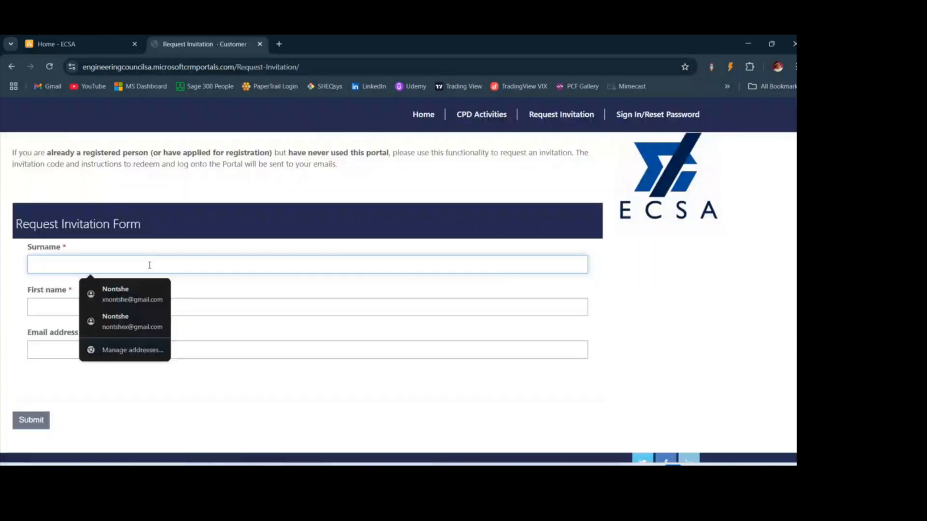
click(125, 294)
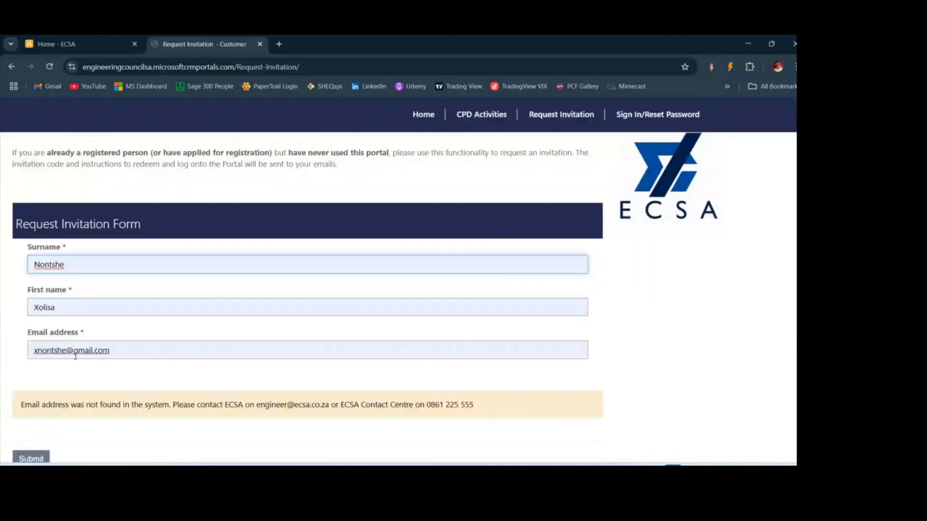
click(127, 349)
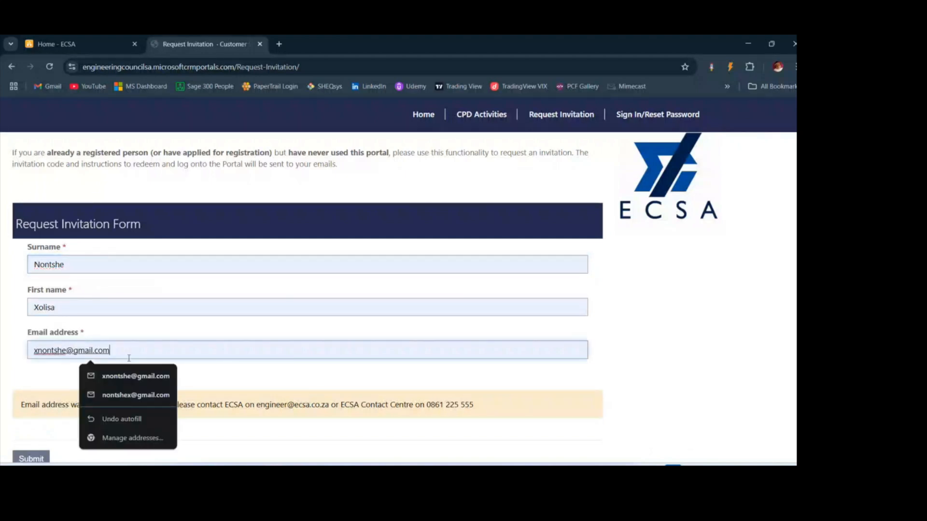
click(135, 396)
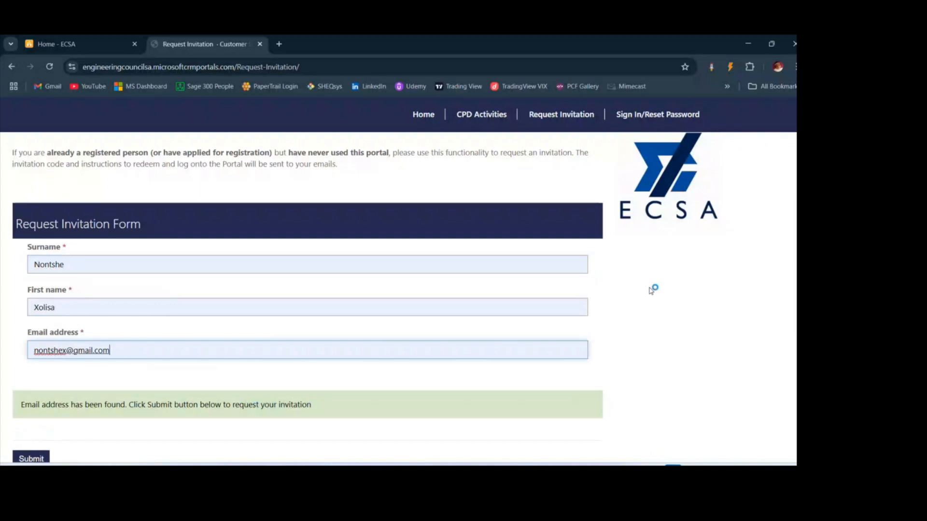
Step: Autofill the e-mail on the forgotten-password page, then return to Sign In with credentials prefilled
click(650, 118)
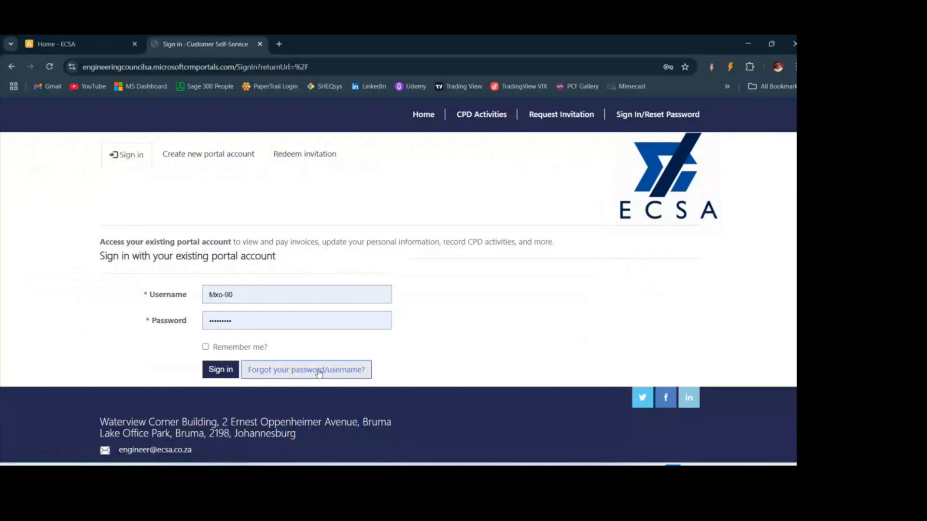
click(319, 373)
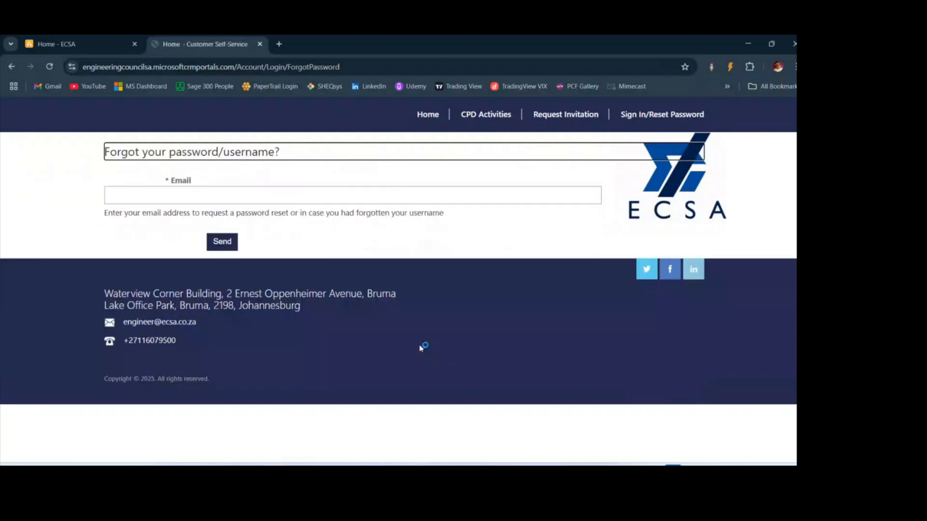
click(170, 199)
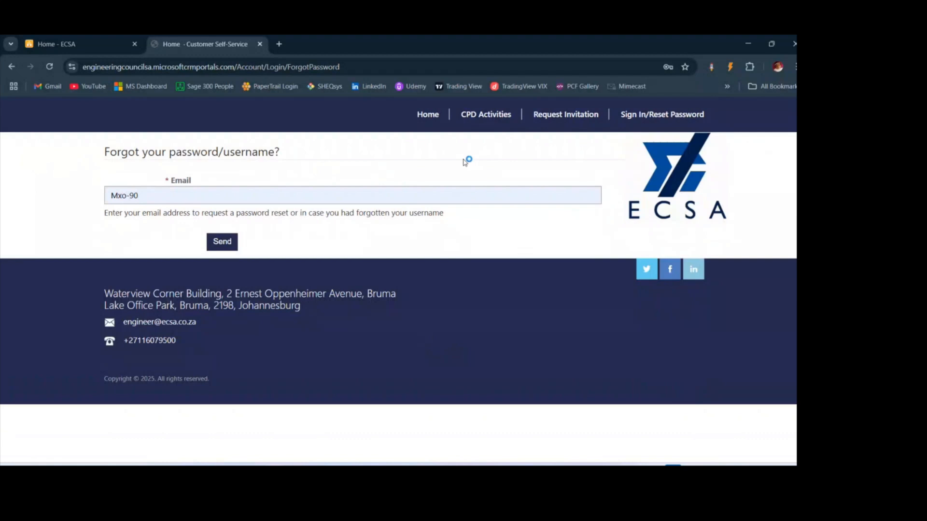
click(661, 124)
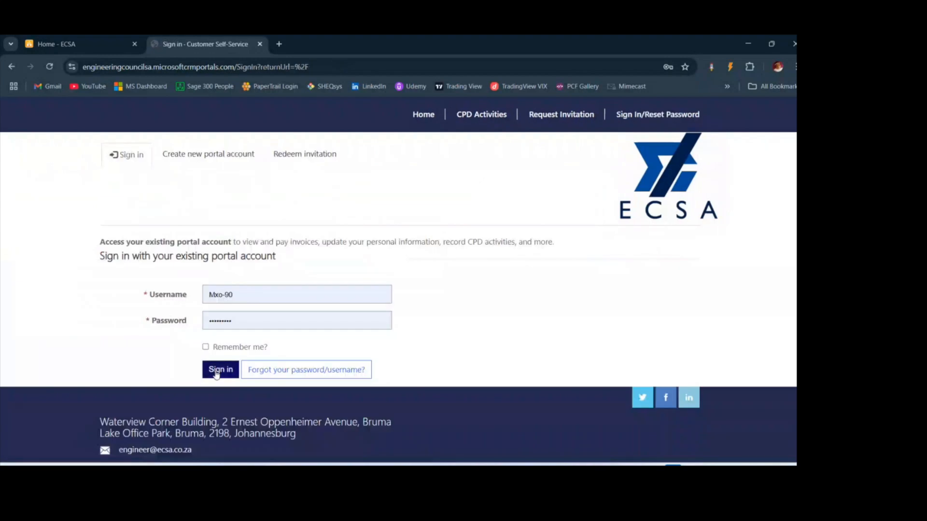
Step: Sign in, paste the emailed security code into the Code field, and verify it
click(220, 372)
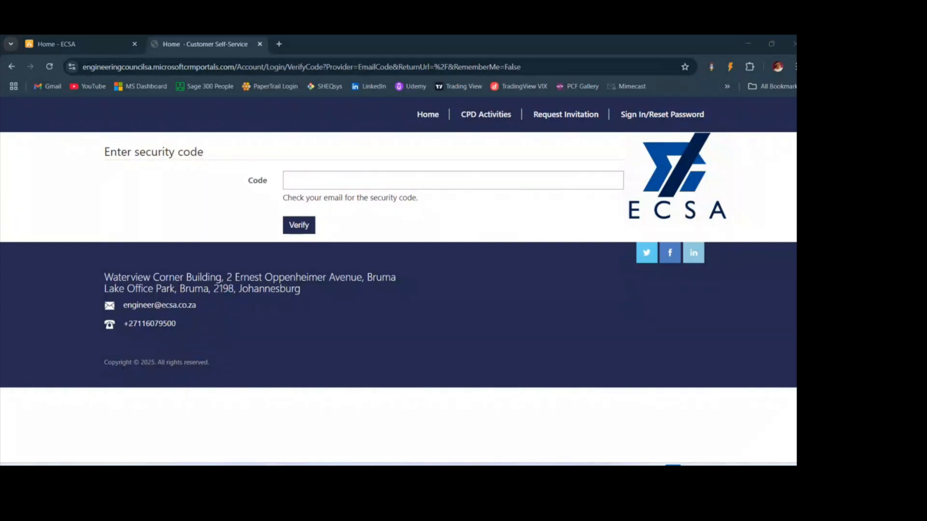
click(305, 176)
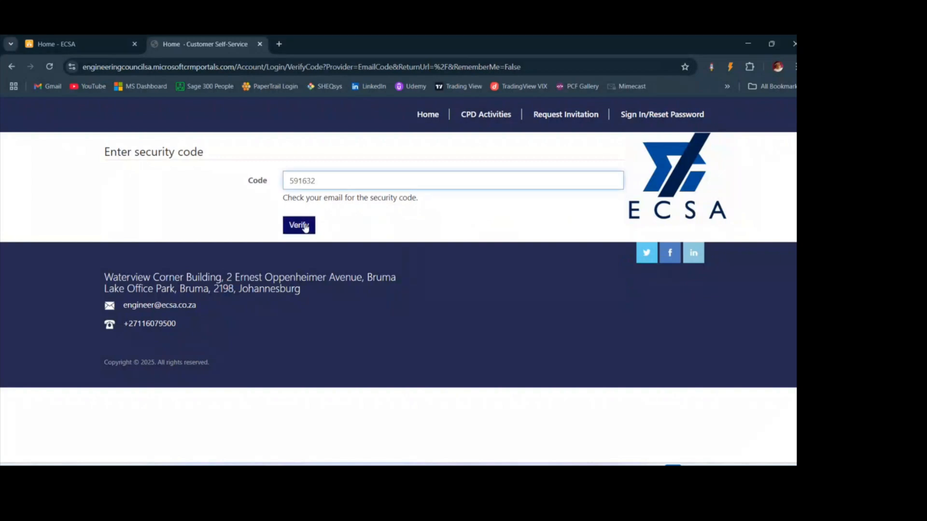
click(306, 226)
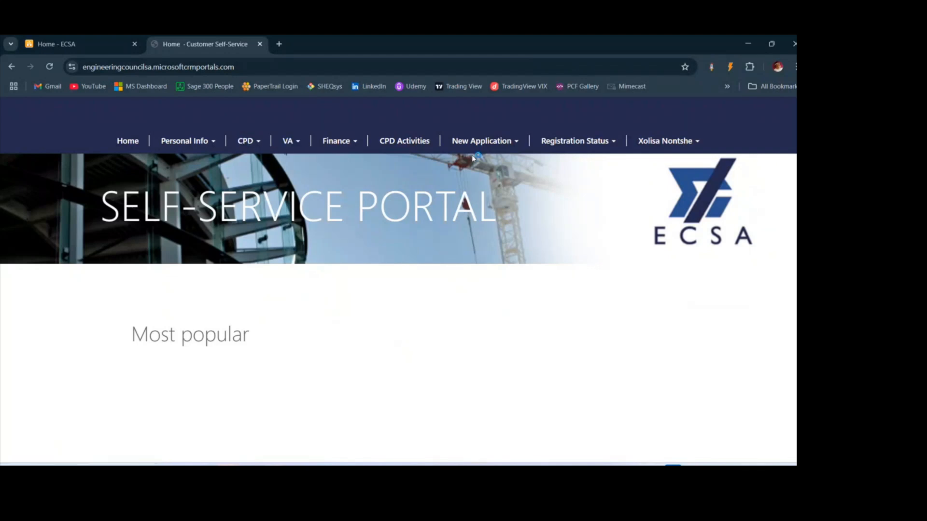
Step: Open the New Application menu, check Registration Status options, then return to New Application
click(516, 145)
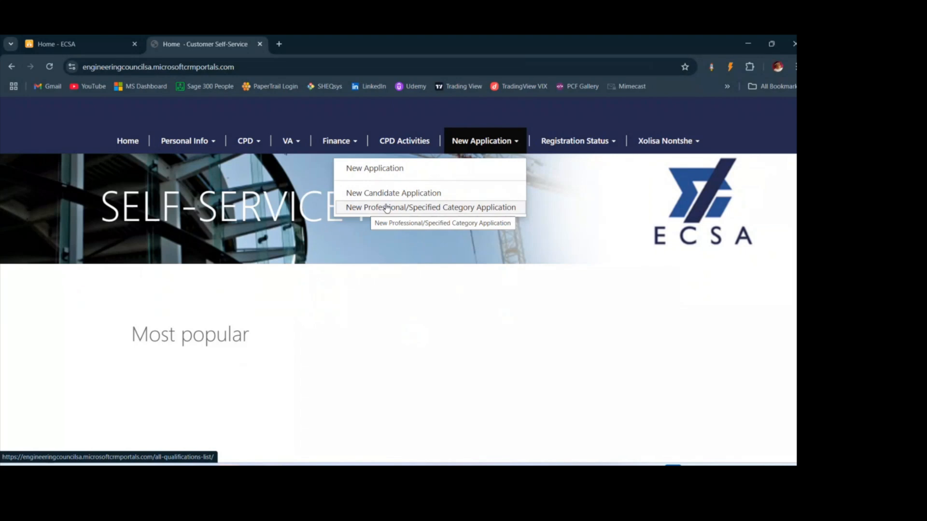
click(612, 143)
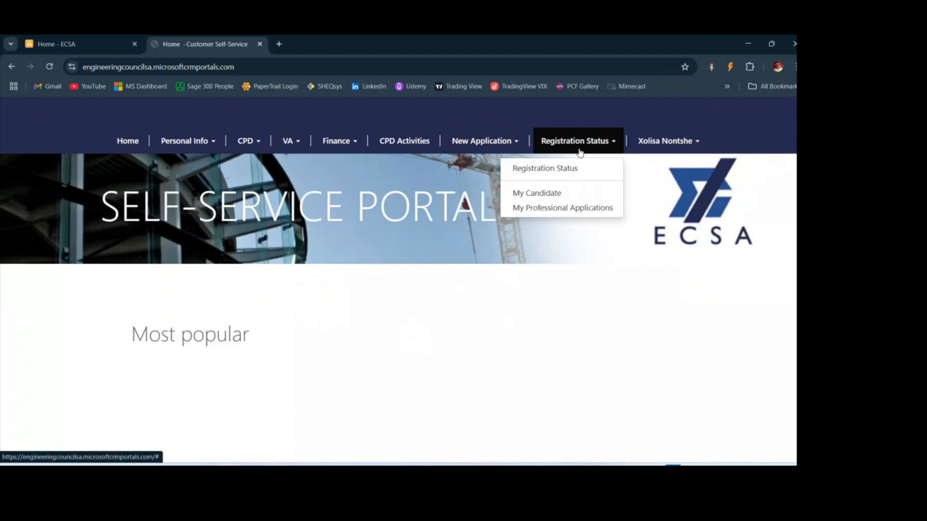
click(491, 144)
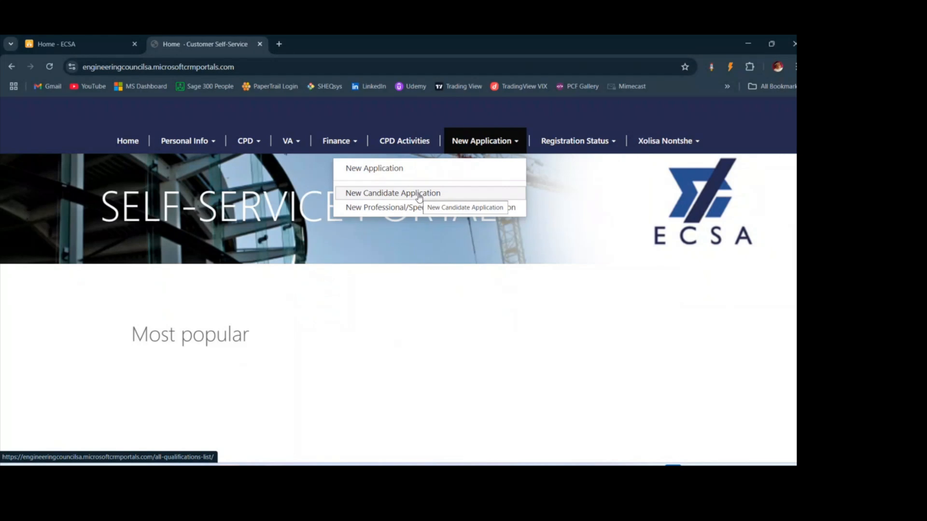
Step: Choose New Candidate Application and scroll to the Institution Details section
click(419, 196)
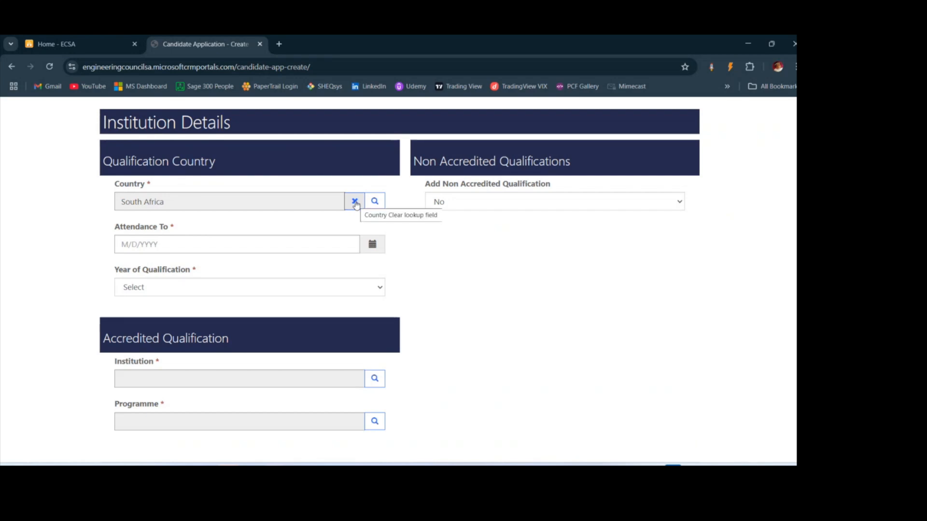
Step: Clear the Country field, search the lookup for 'South A', and select South Africa
click(356, 204)
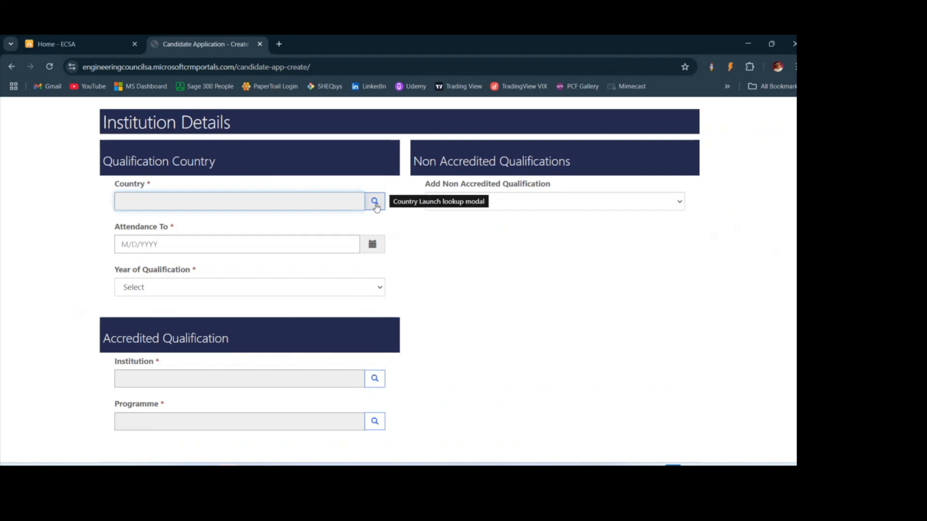
click(115, 207)
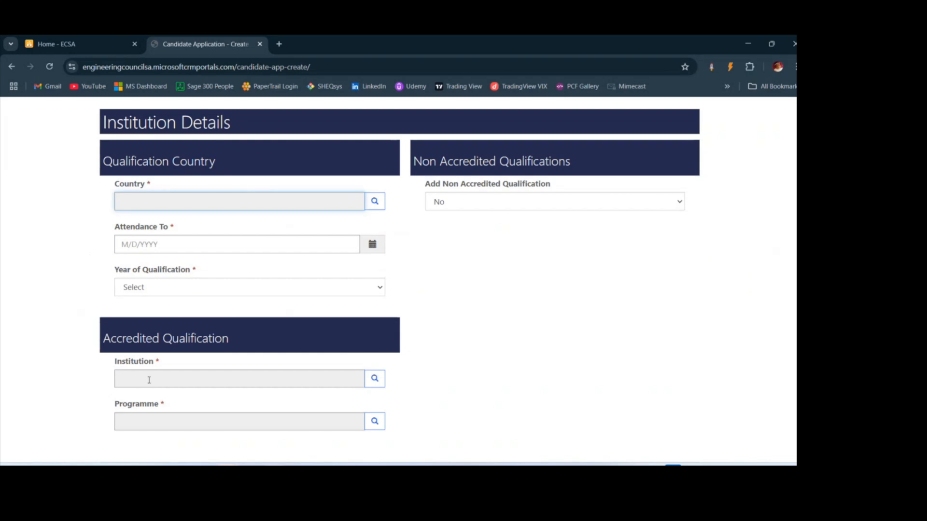
click(375, 202)
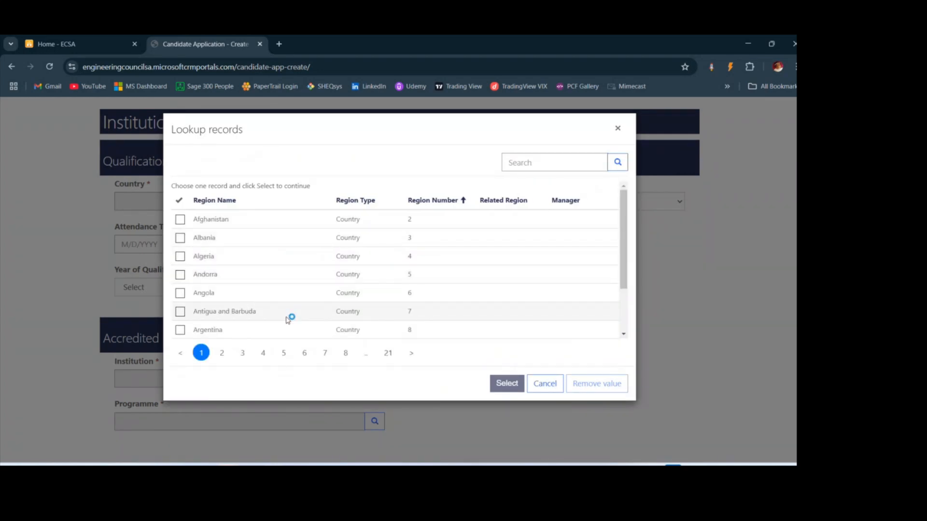
click(541, 161)
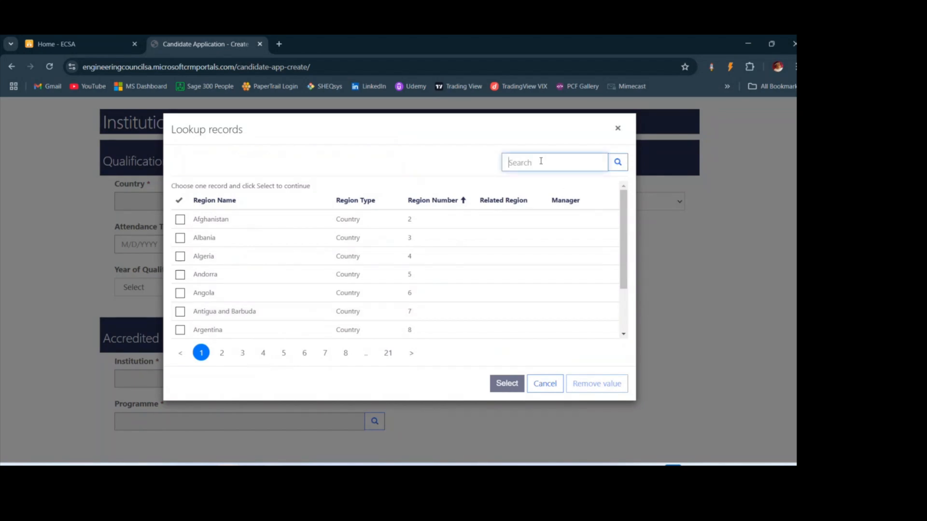
text(Moza)
click(616, 162)
drag(535, 163, 483, 164)
text(S)
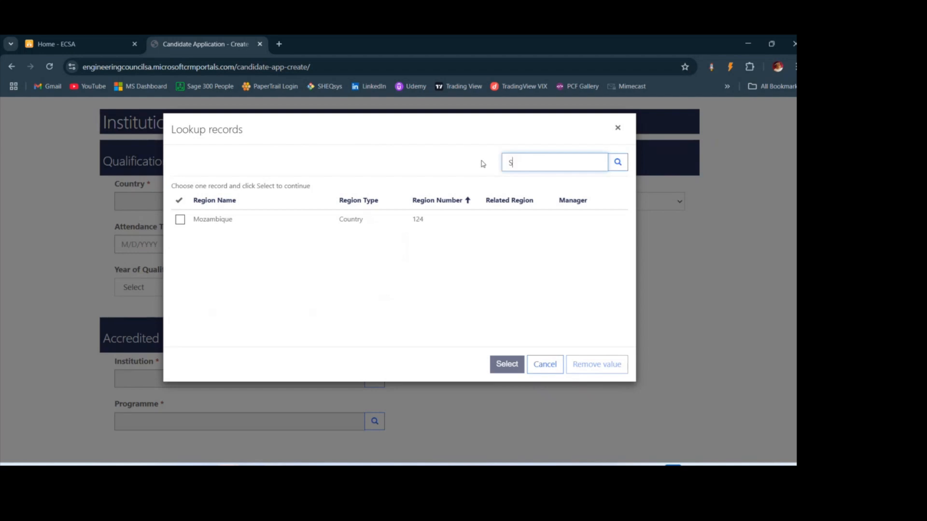
text(outh A)
click(621, 169)
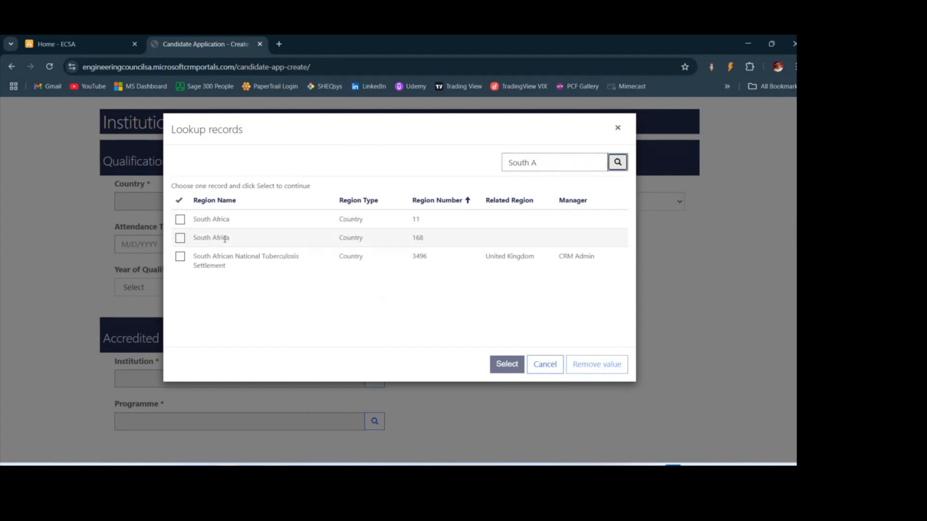
click(178, 220)
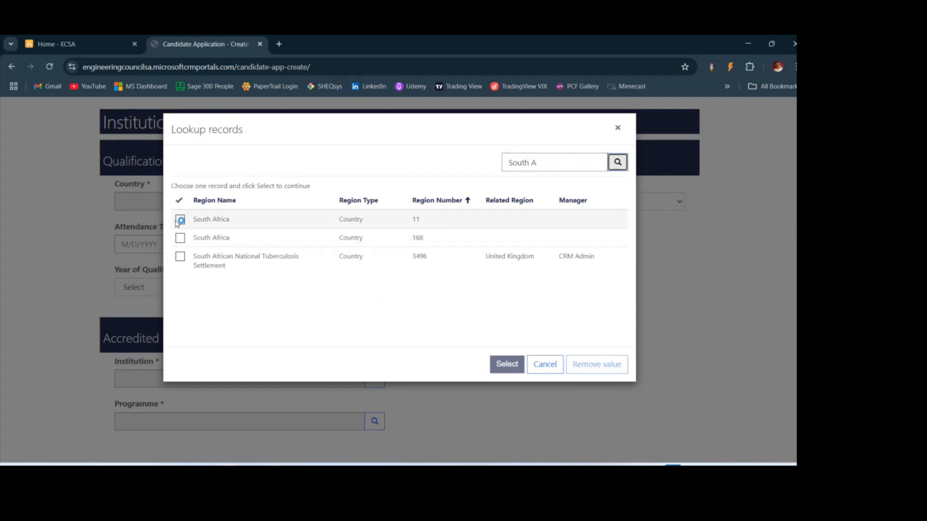
click(512, 370)
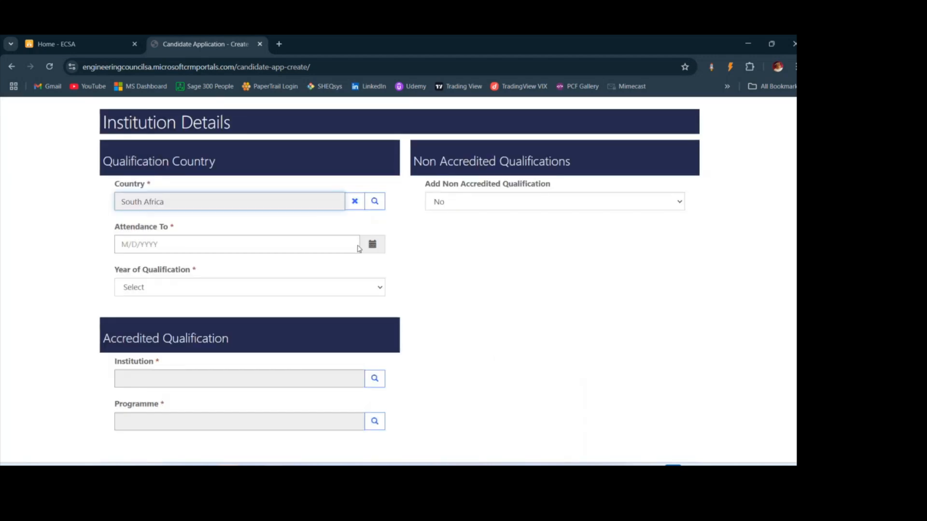
click(369, 248)
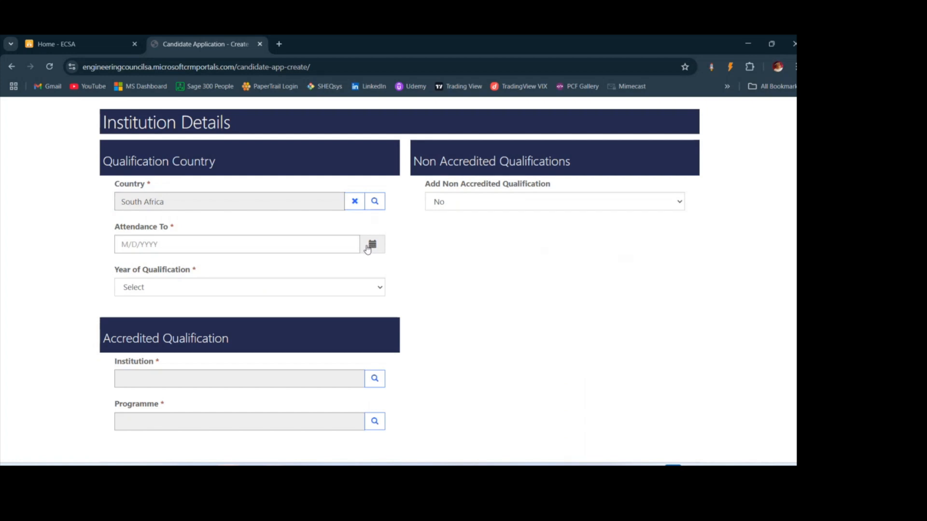
Step: Set Attendance To to 11/30/2017 using the date picker
click(371, 245)
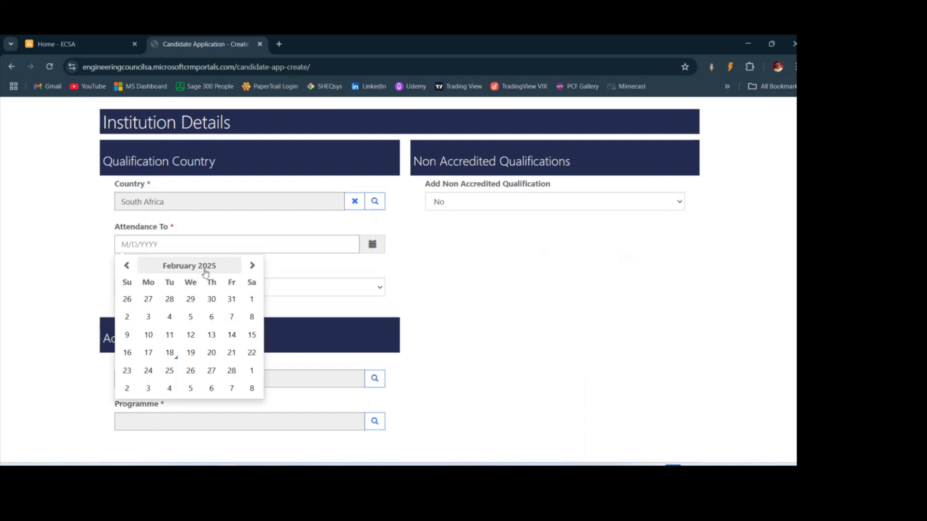
click(172, 266)
click(189, 266)
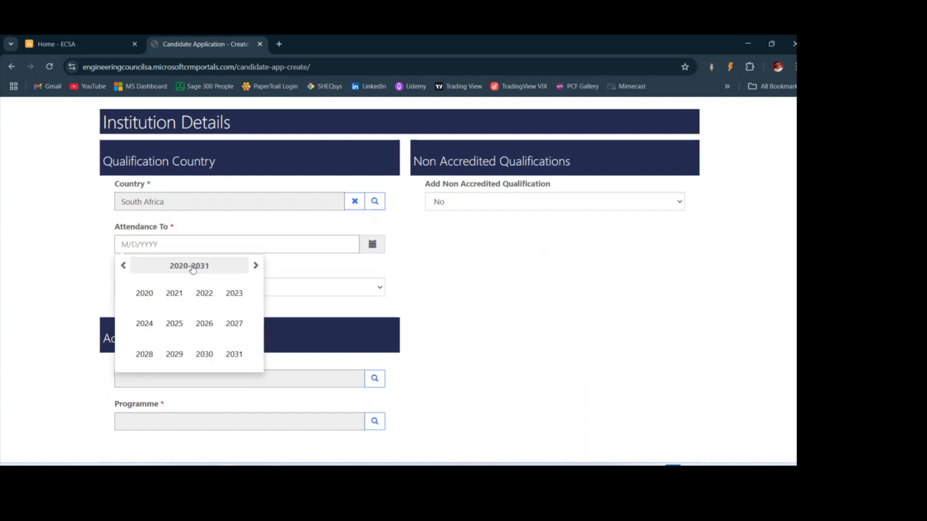
click(126, 265)
click(236, 324)
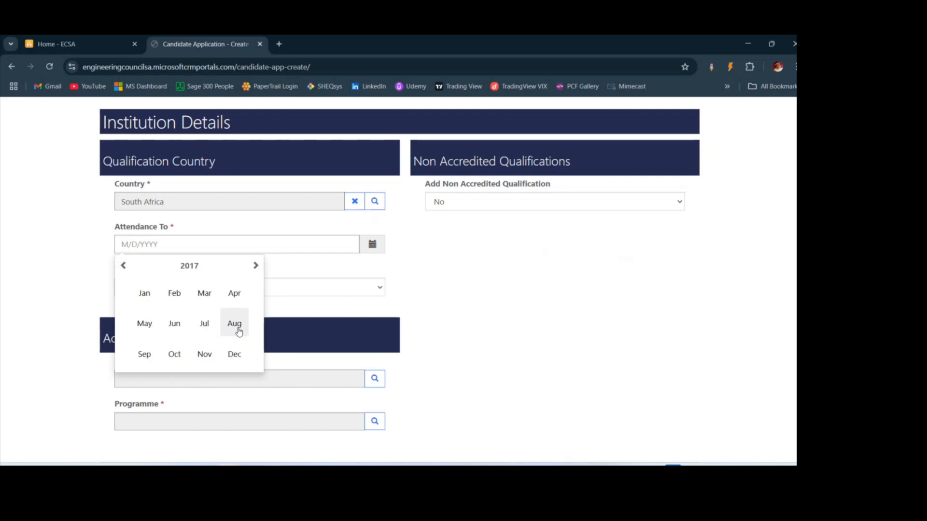
click(205, 354)
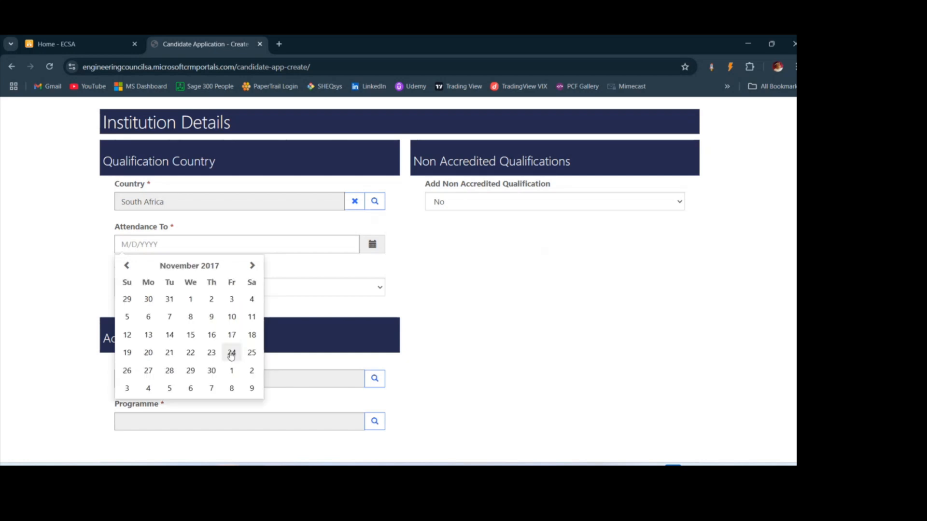
click(212, 370)
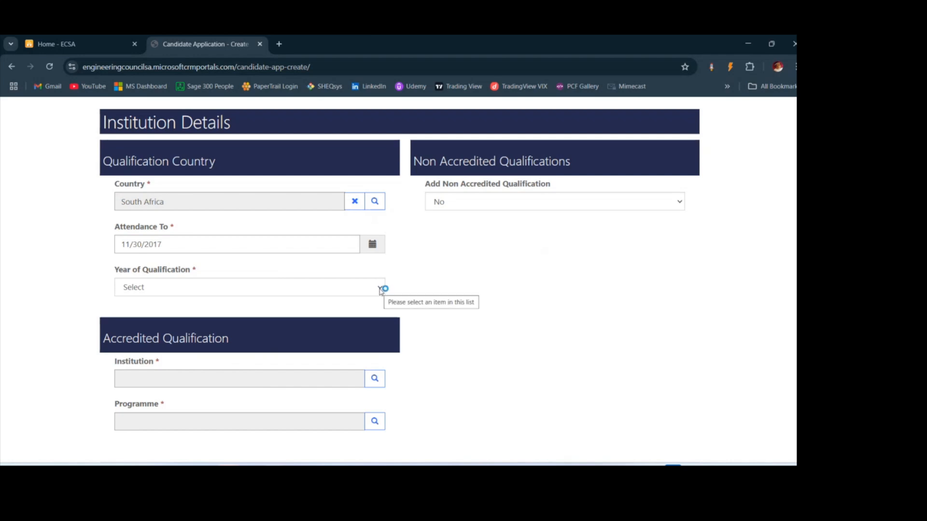
Step: Choose 2017 as the Year of Qualification
click(379, 288)
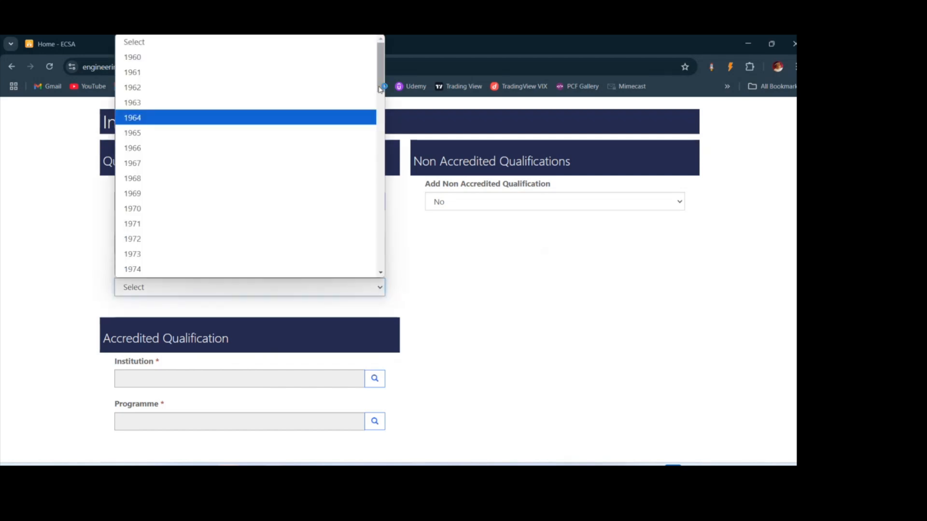
drag(380, 88, 388, 242)
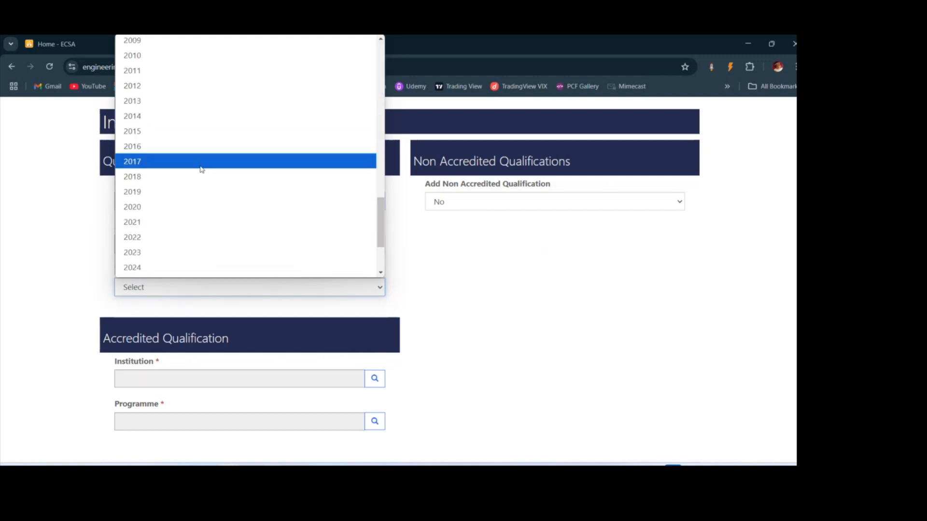
click(201, 165)
scroll(466, 284, down, 1)
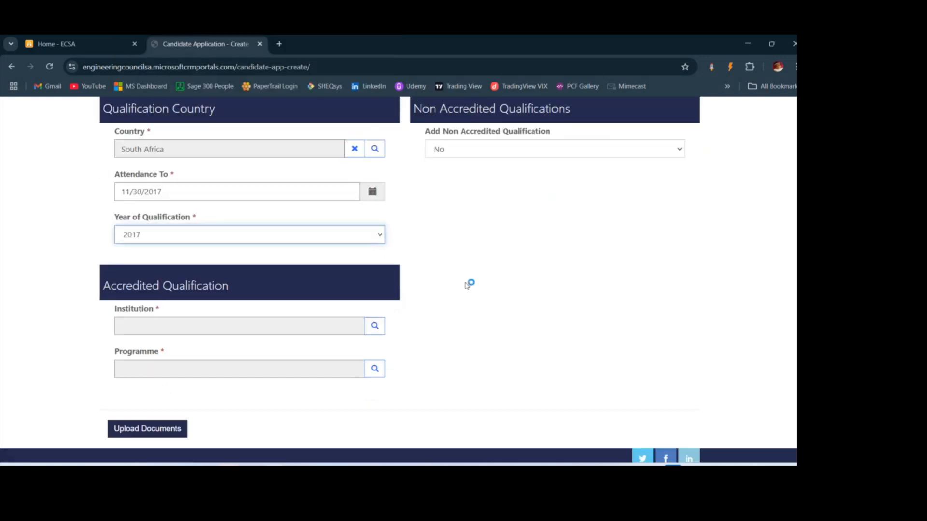
scroll(467, 285, down, 1)
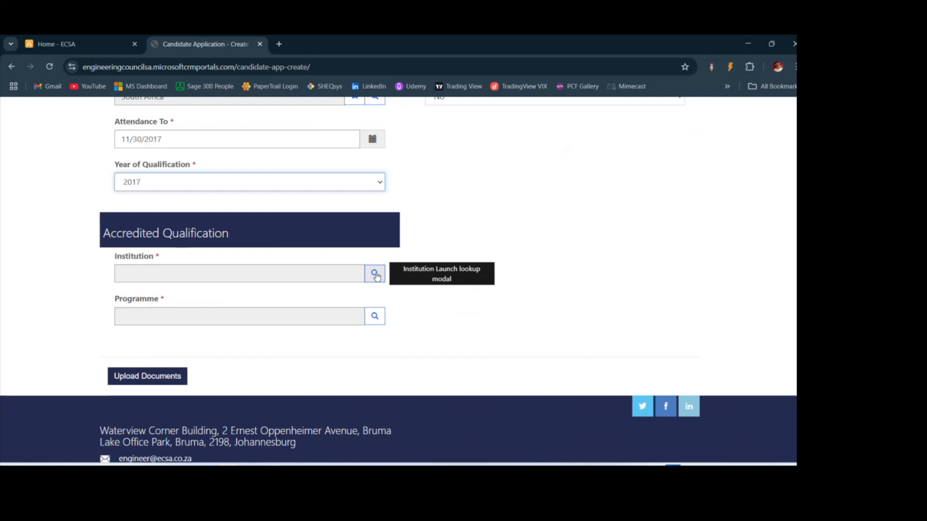
Step: Select Mangosuthu University of Technology as the institution from the Institution lookup
click(375, 275)
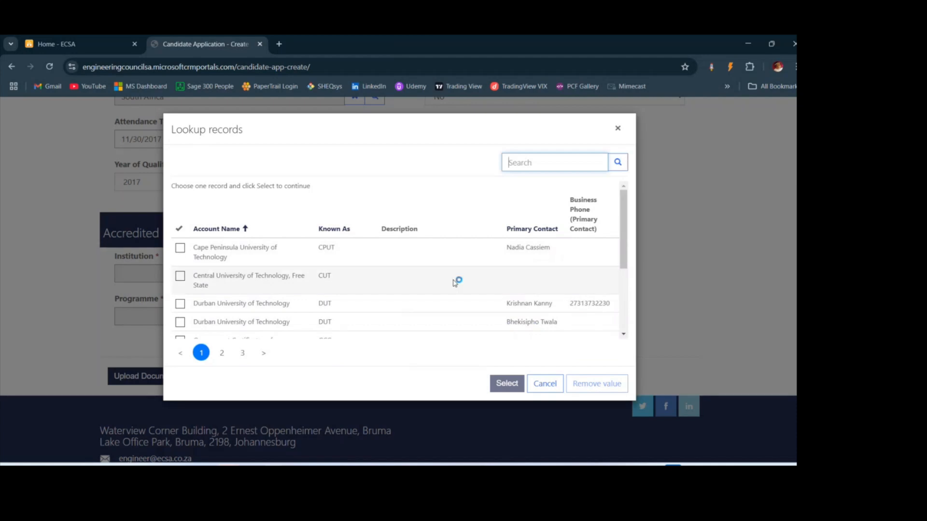
scroll(456, 282, down, 3)
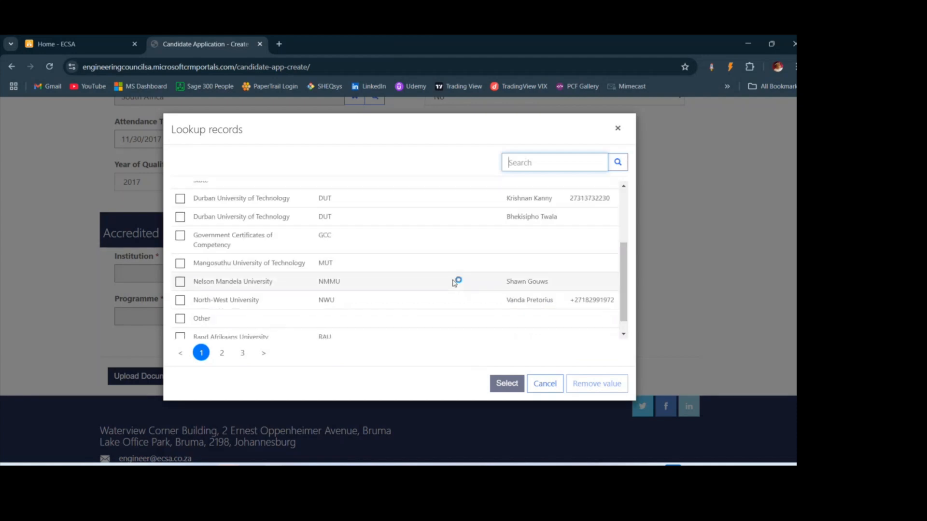
click(180, 263)
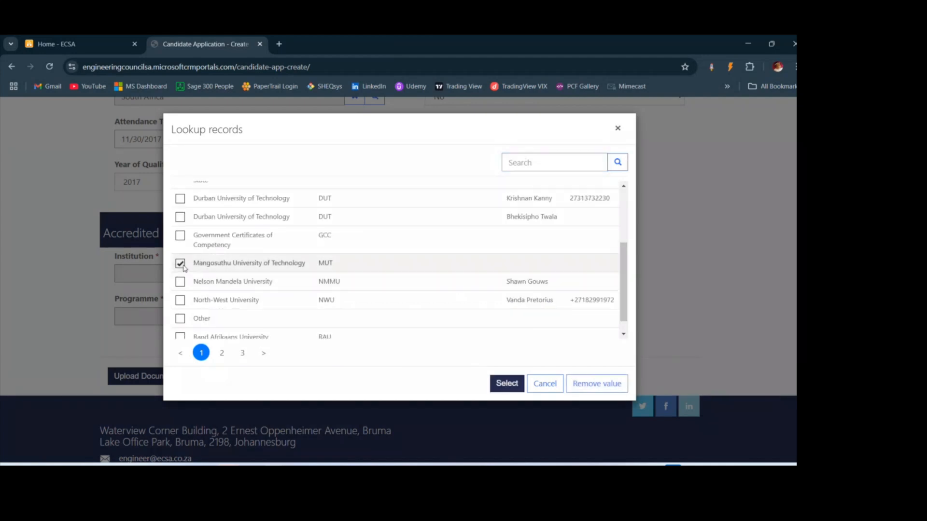
click(506, 384)
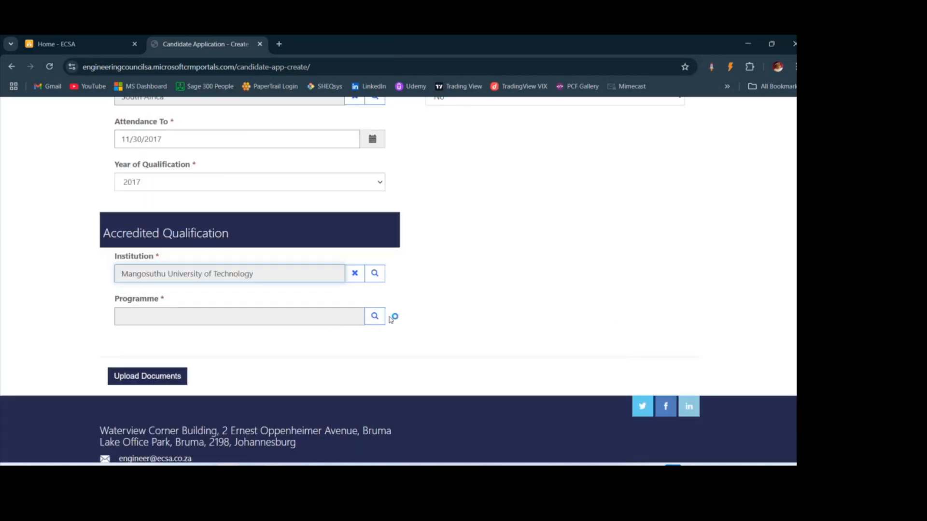
Step: Select ND: Engineering: Electrical as the programme from the Programme lookup
click(375, 317)
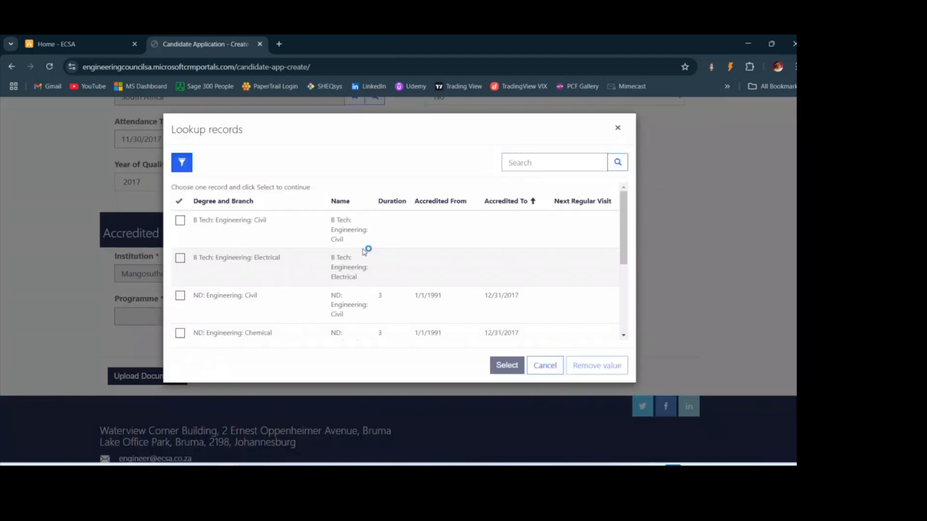
scroll(364, 251, down, 1)
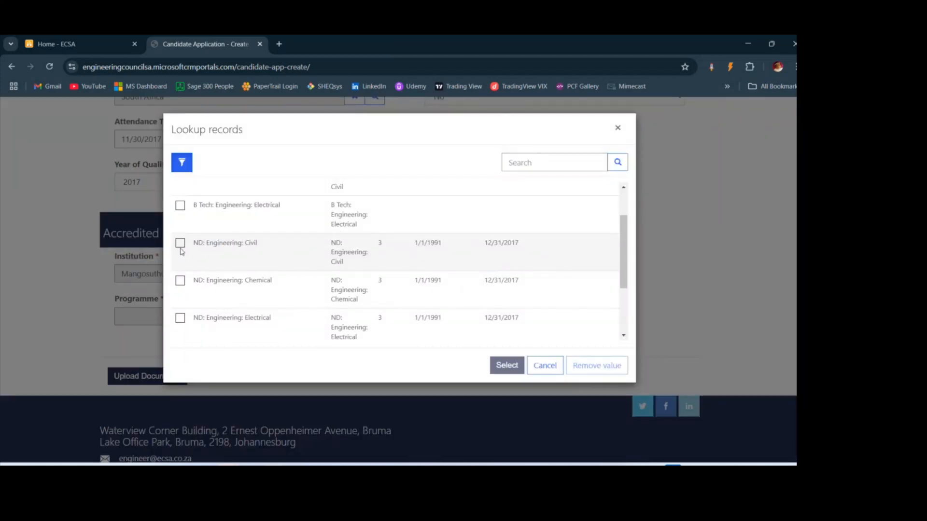
click(180, 318)
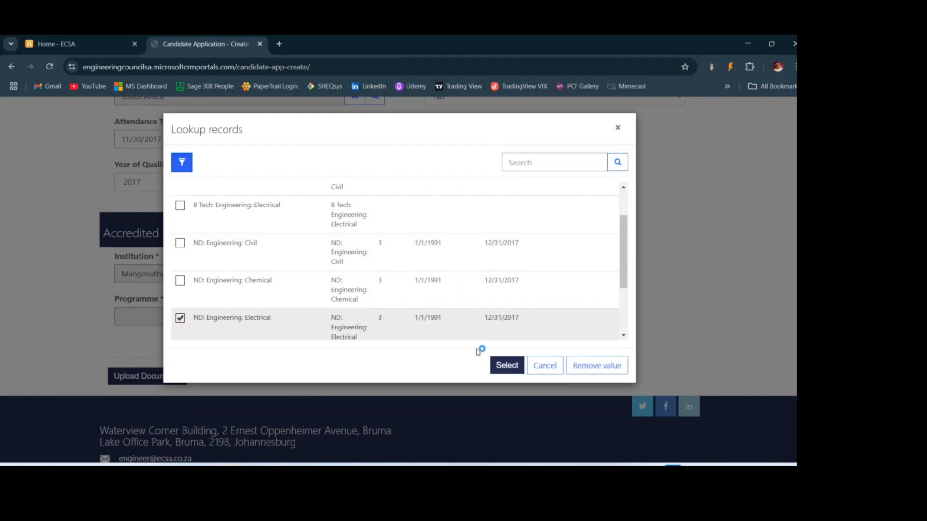
click(503, 366)
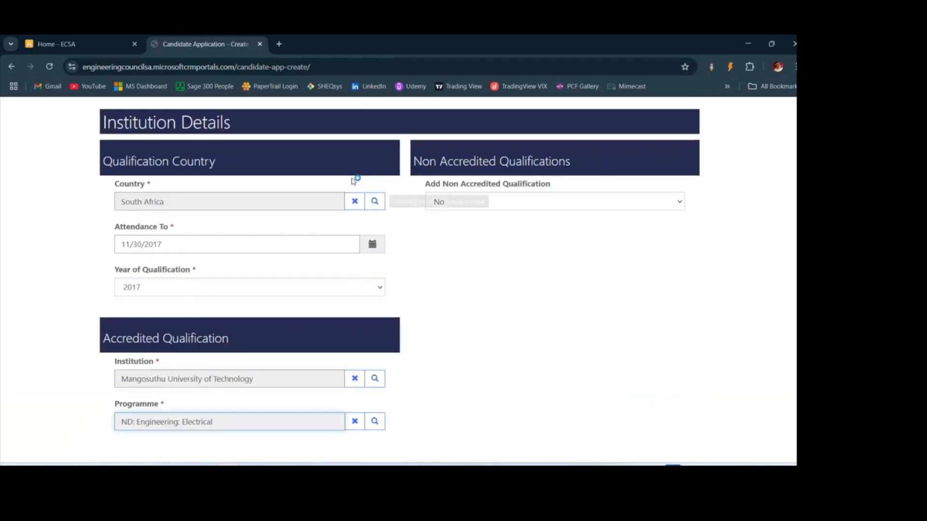
scroll(430, 285, down, 2)
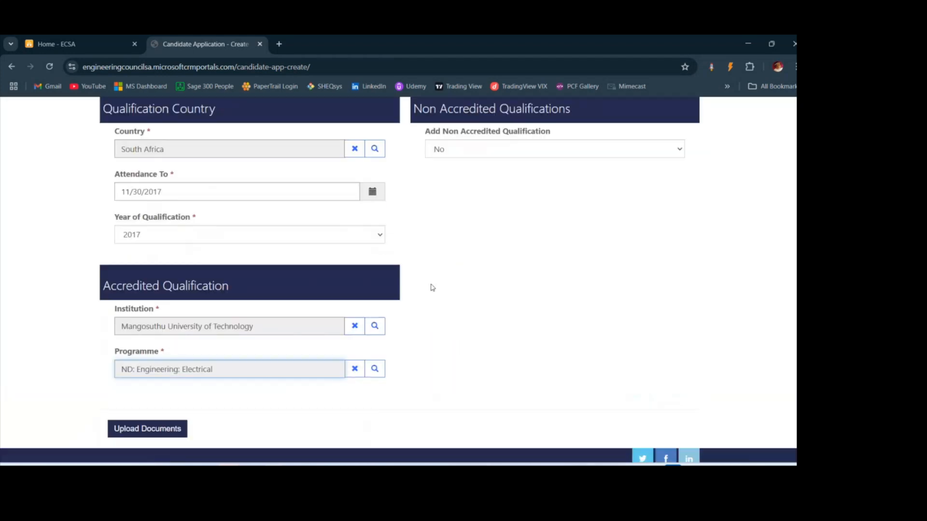
scroll(436, 283, down, 1)
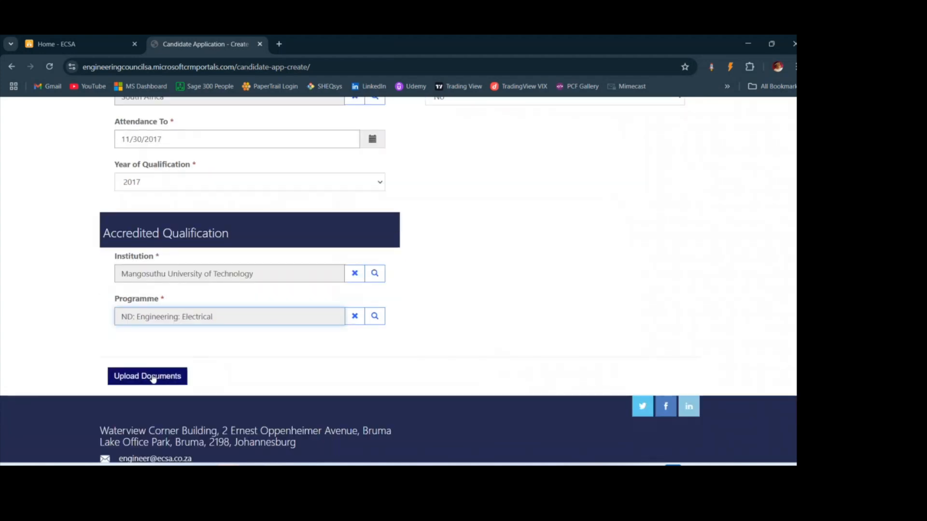
Step: Go to the Documents step, set category to '1. Application form ( Page 1 -5)' and list qualifications
click(153, 378)
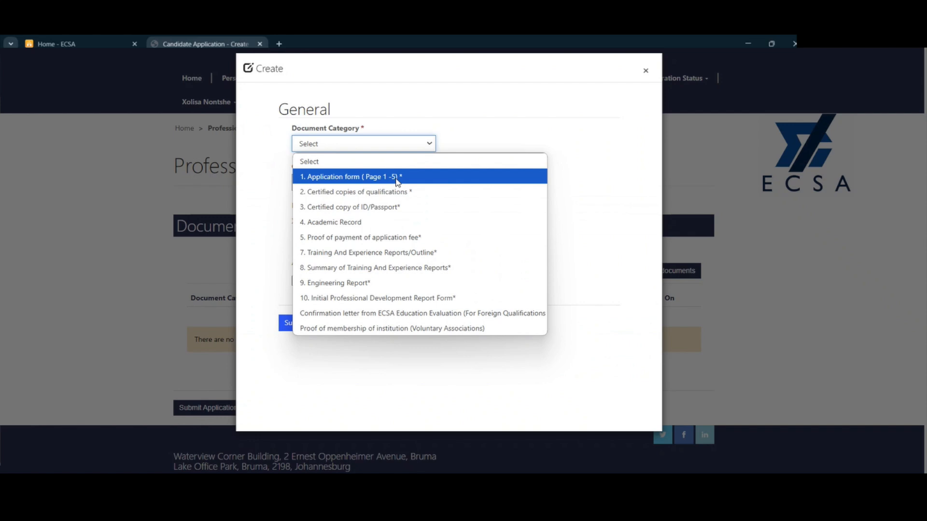
click(397, 182)
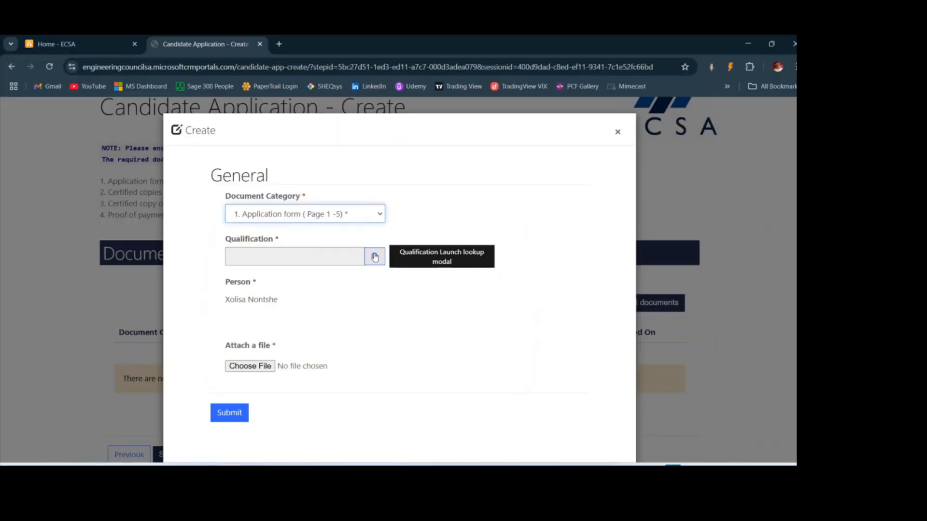
click(375, 254)
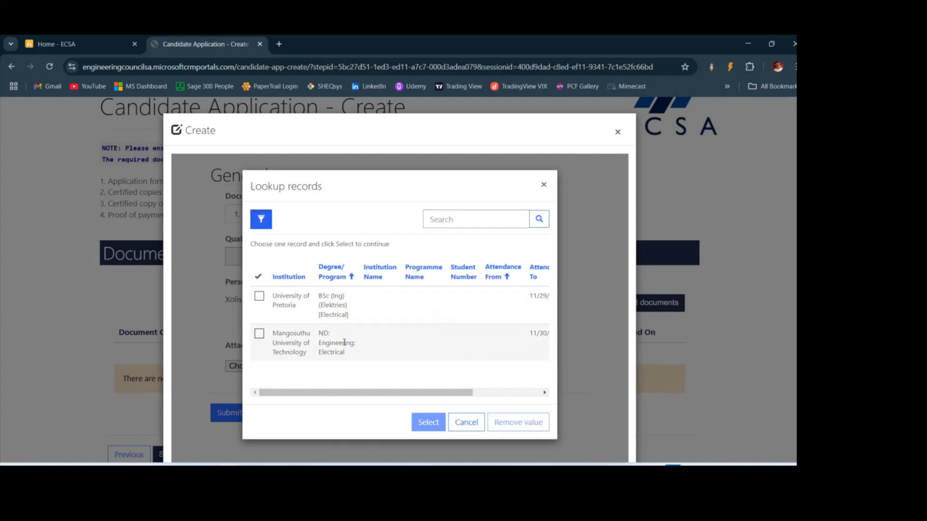
Step: Link the application form to the Mangosuthu electrical qualification, attach its file and submit
click(260, 334)
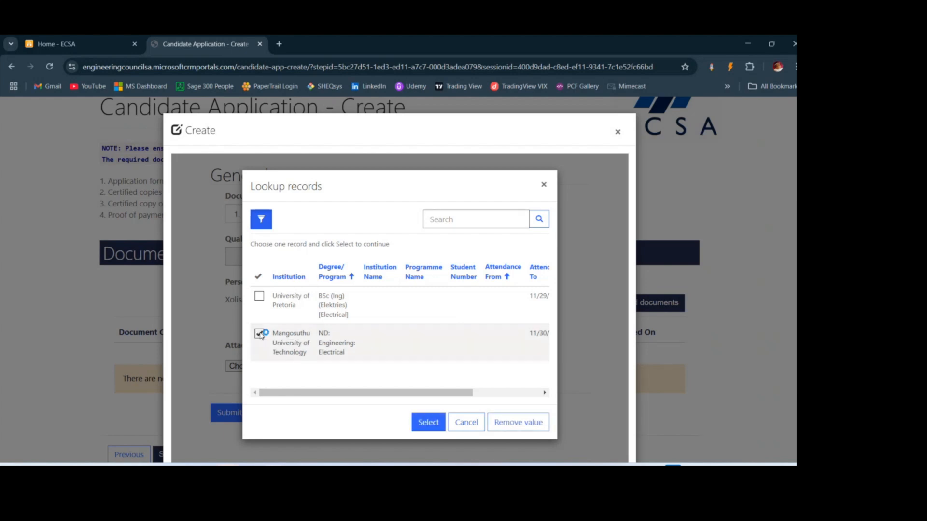
click(428, 423)
click(261, 366)
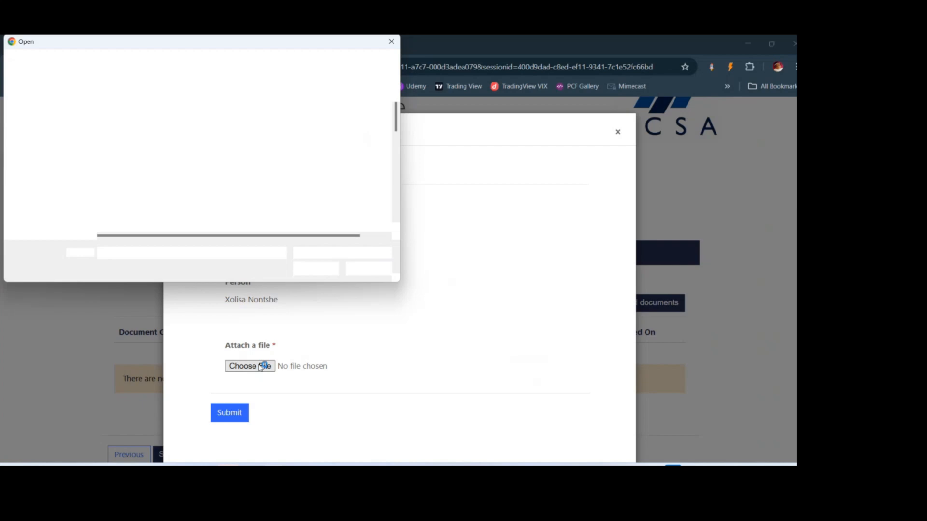
click(233, 416)
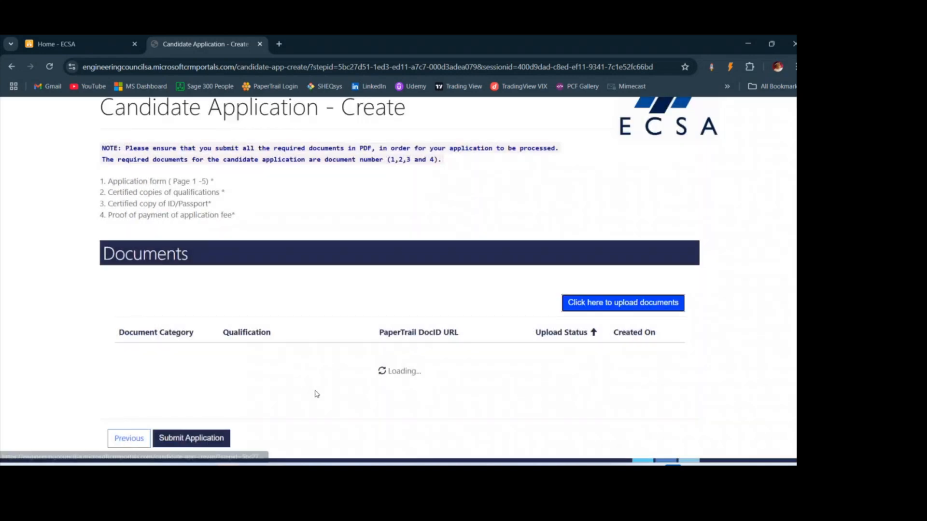
Step: Sort the Documents list by upload status to review Uploaded and Pending entries
click(560, 333)
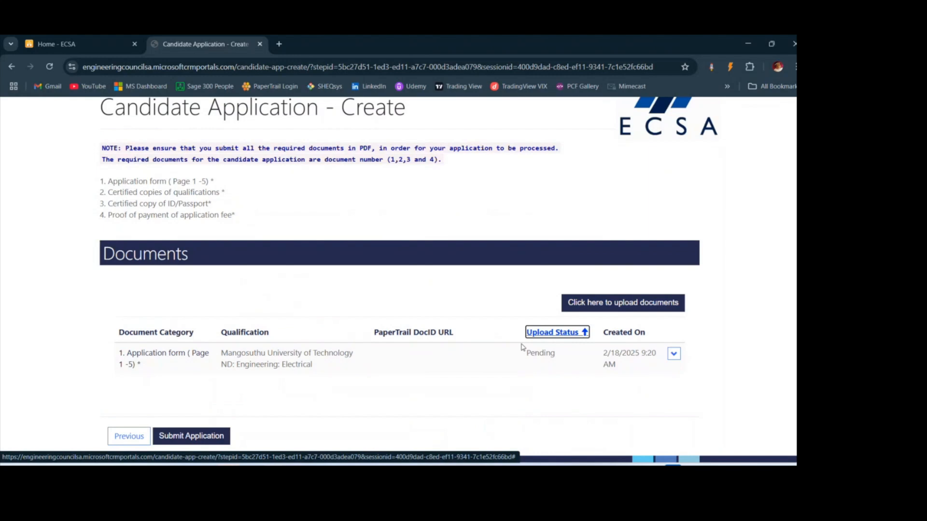
click(544, 333)
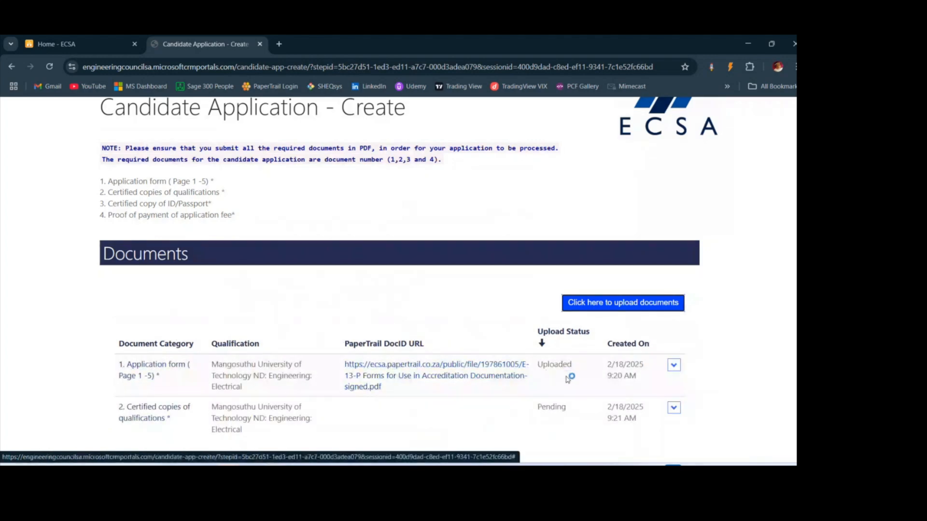
scroll(569, 379, down, 1)
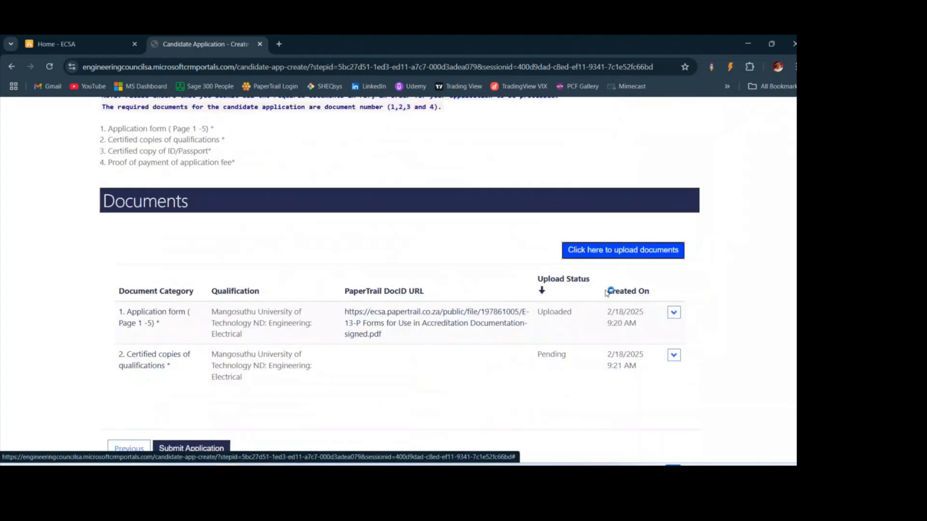
Step: Submit a category 3 Certified copy of ID/Passport document with a PDF file attached
click(616, 250)
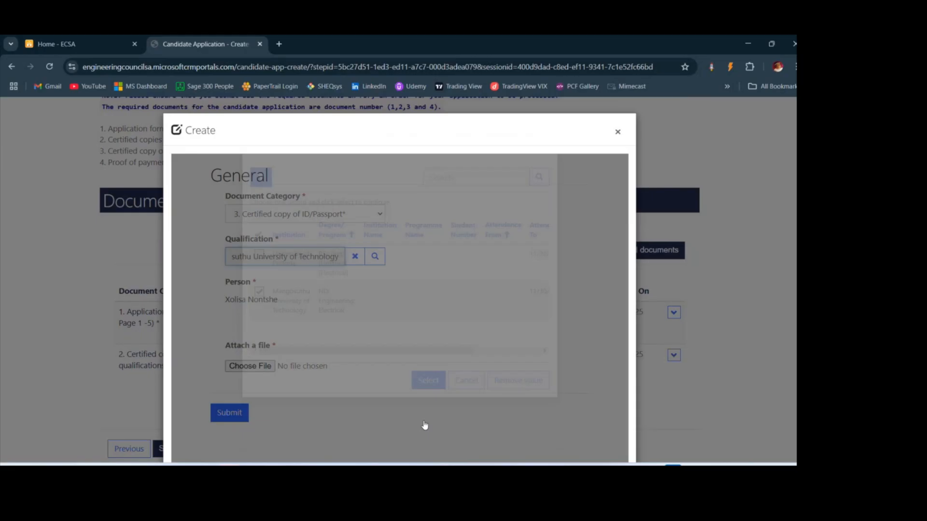
click(258, 369)
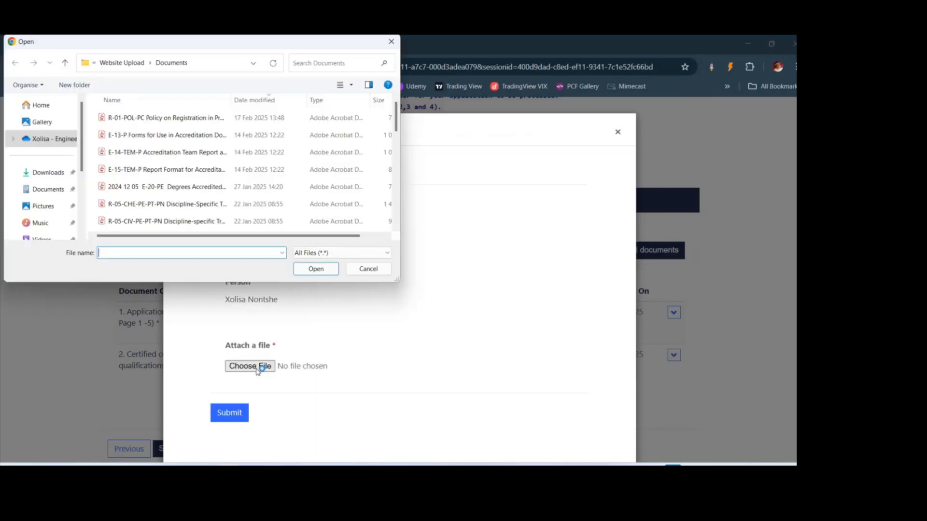
click(236, 413)
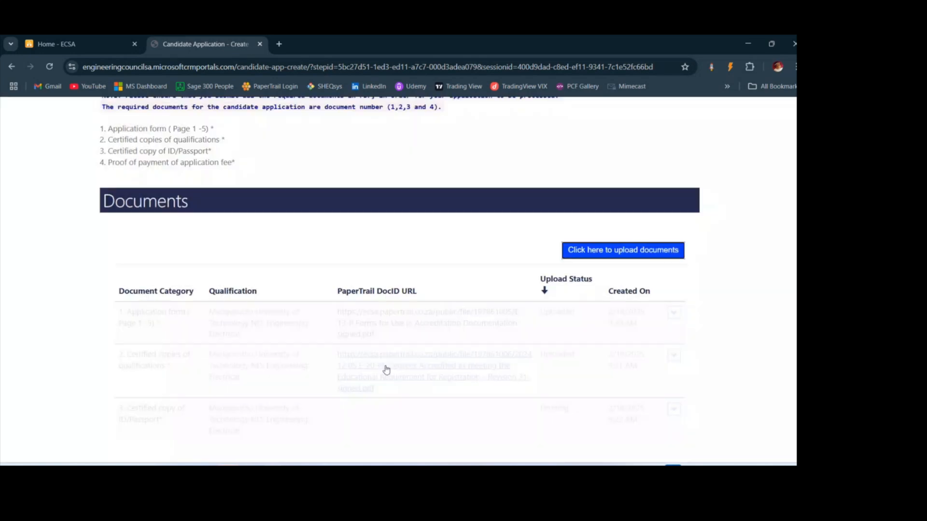
Step: Start a Proof of payment of application fee upload linked to the Mangosuthu qualification
scroll(542, 367, down, 1)
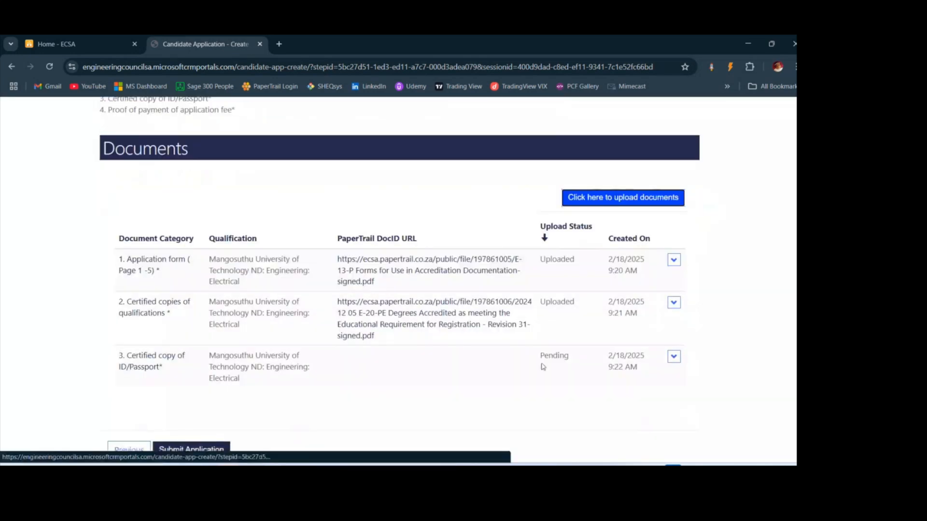
click(612, 198)
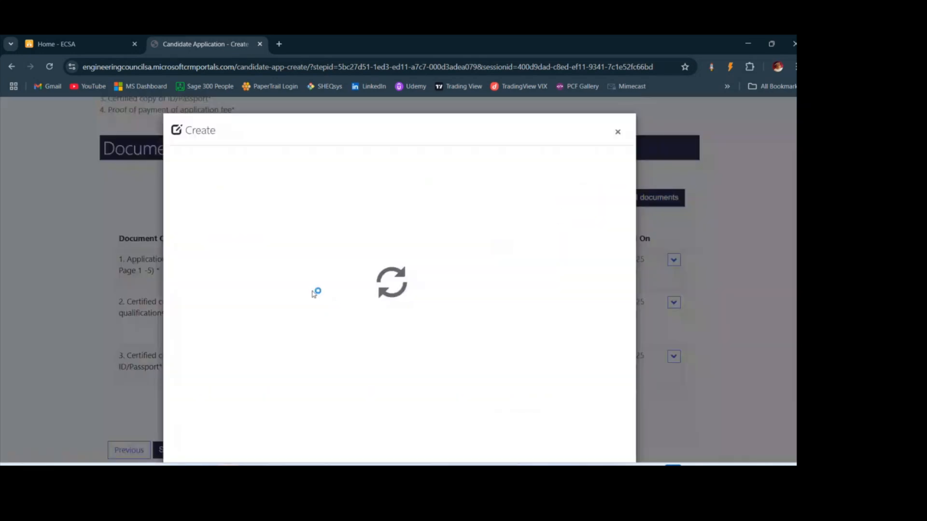
click(352, 211)
click(363, 302)
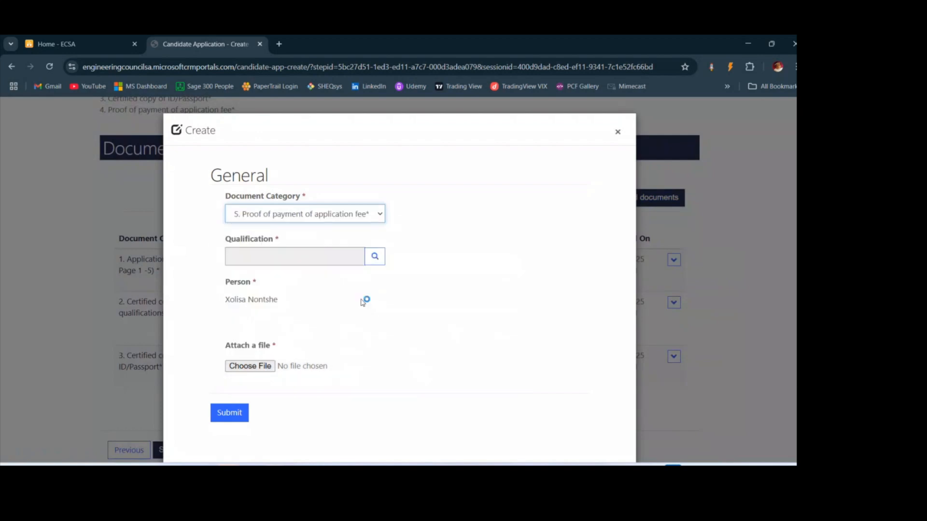
click(375, 257)
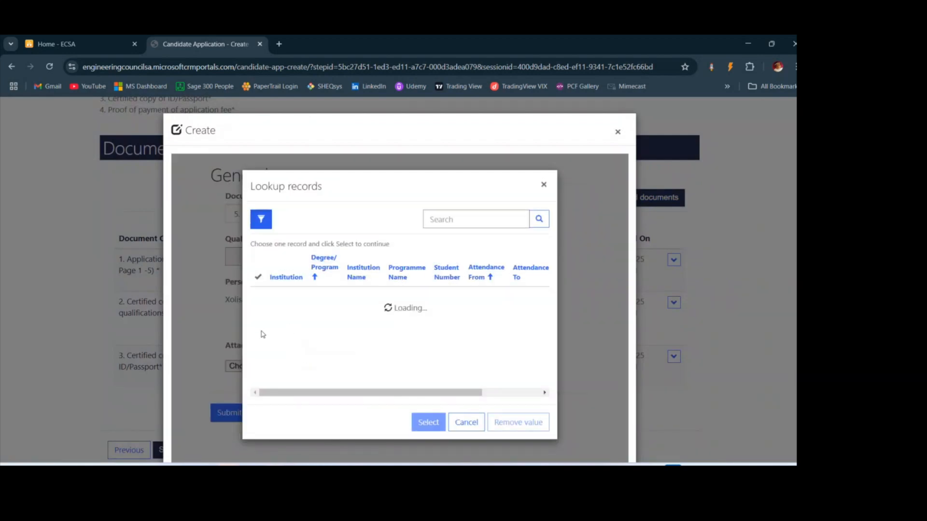
click(259, 334)
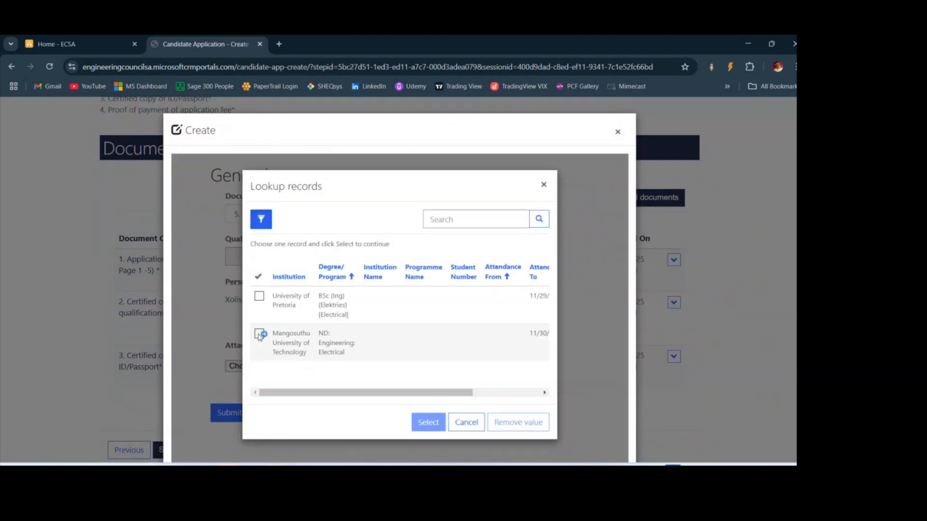
click(415, 425)
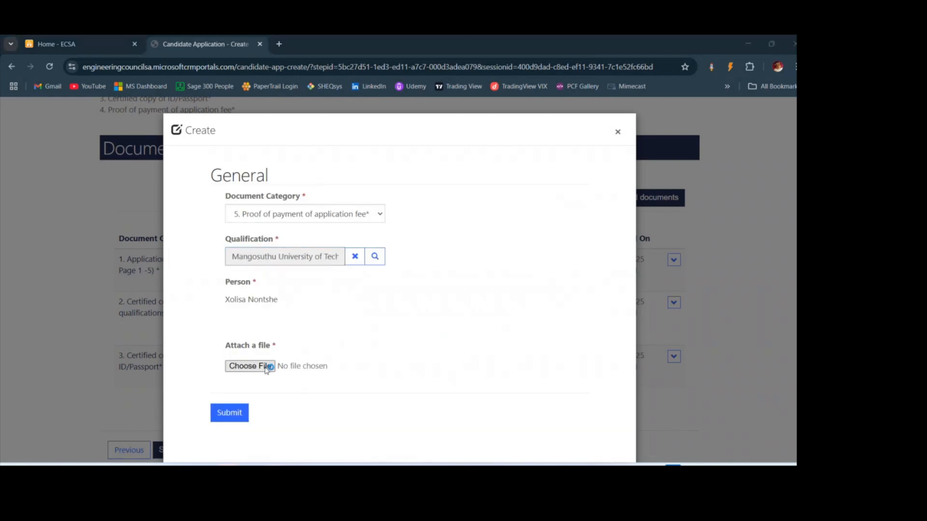
Step: Attach the R-05-CIV training guide PDF and submit the payment document
click(250, 366)
click(172, 222)
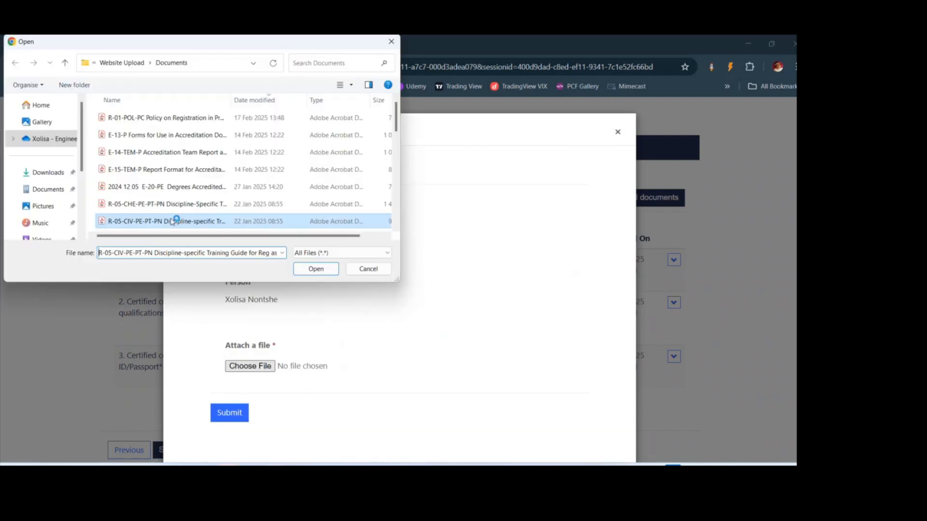
double_click(171, 222)
click(239, 410)
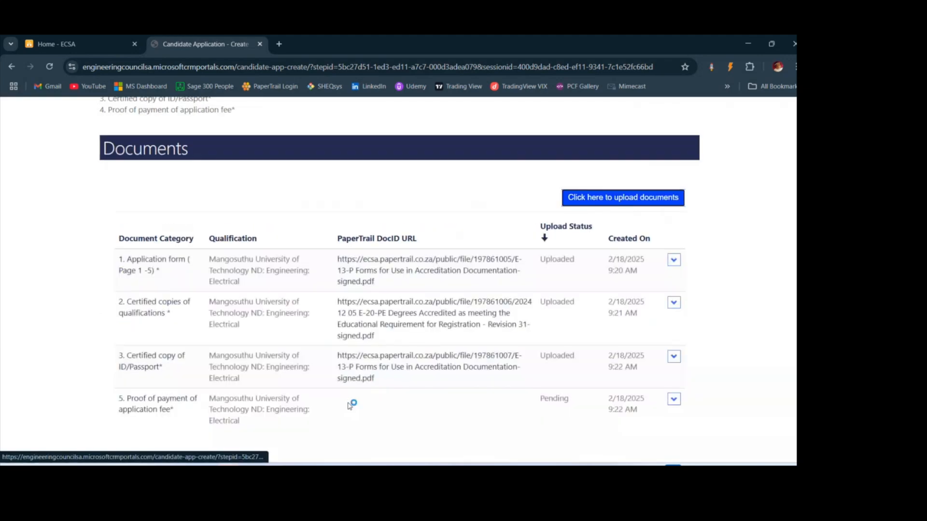
Step: Resubmit the Certified copy of ID/Passport entry with an R-05-CHE PDF and reach Details
click(568, 228)
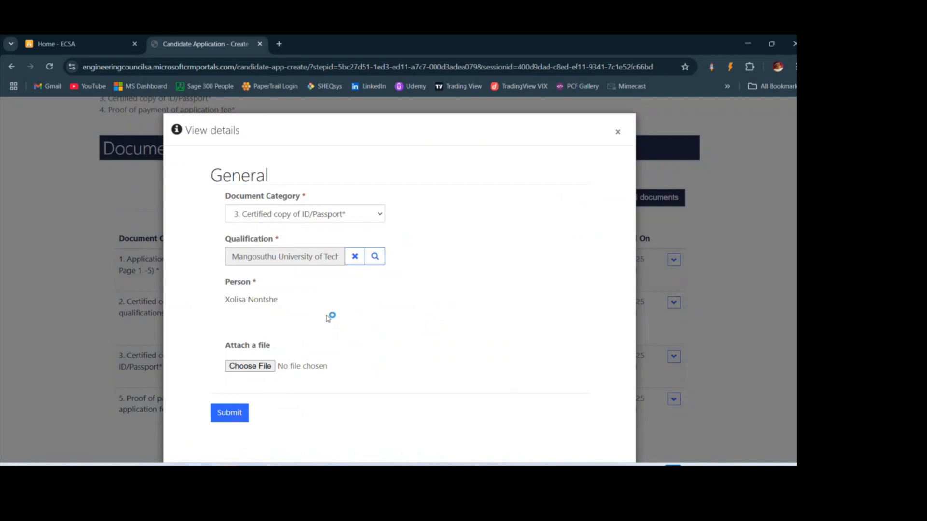
click(251, 368)
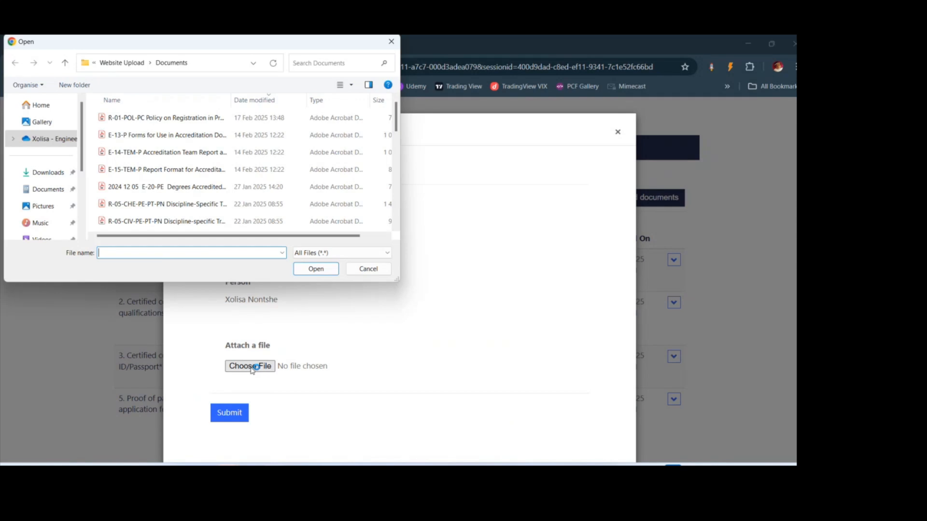
click(235, 412)
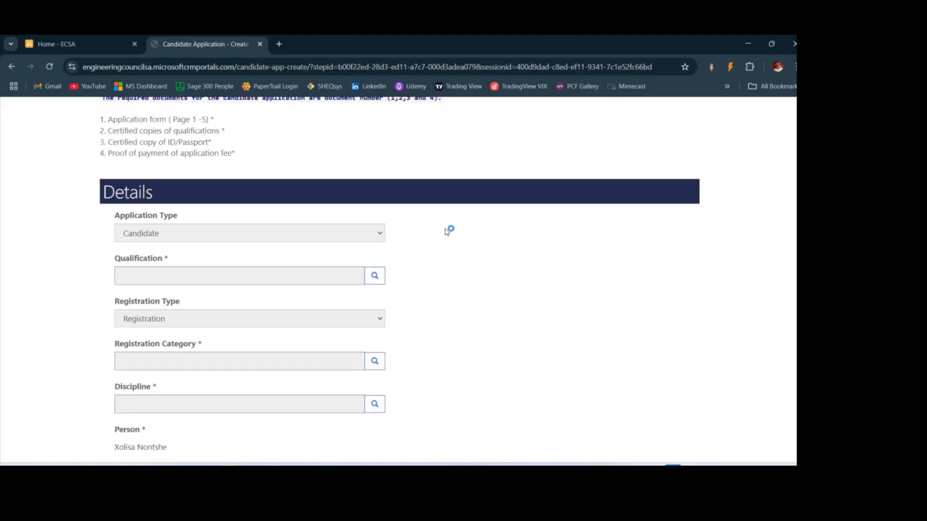
Step: Set the application's Qualification to Mangosuthu University of Technology
scroll(447, 232, down, 1)
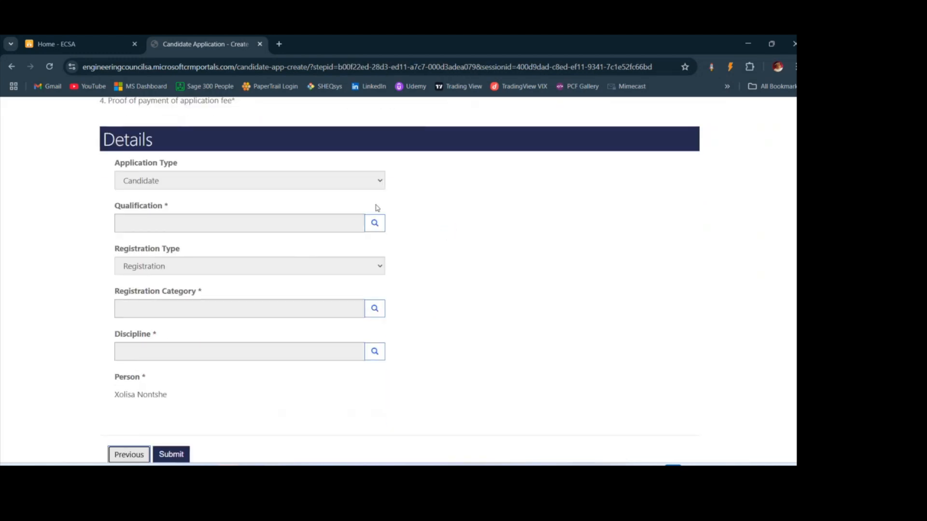
click(375, 223)
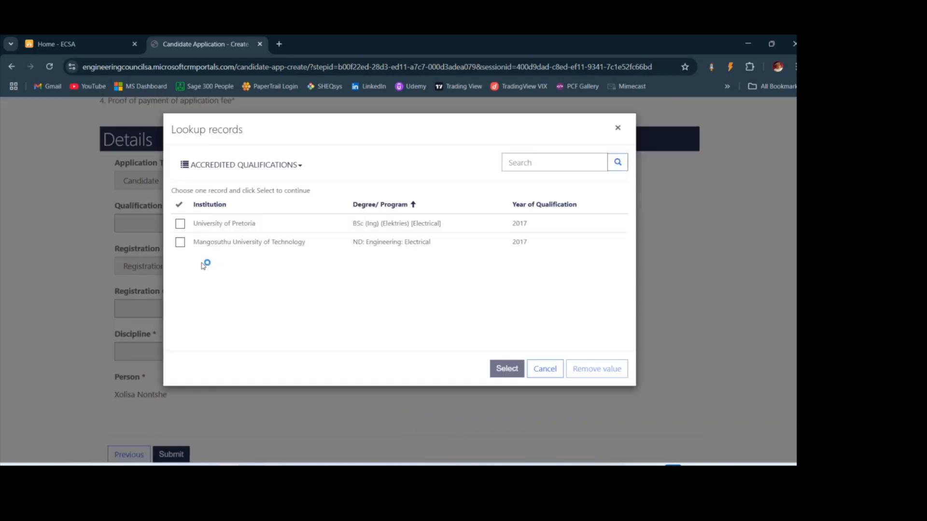
click(180, 242)
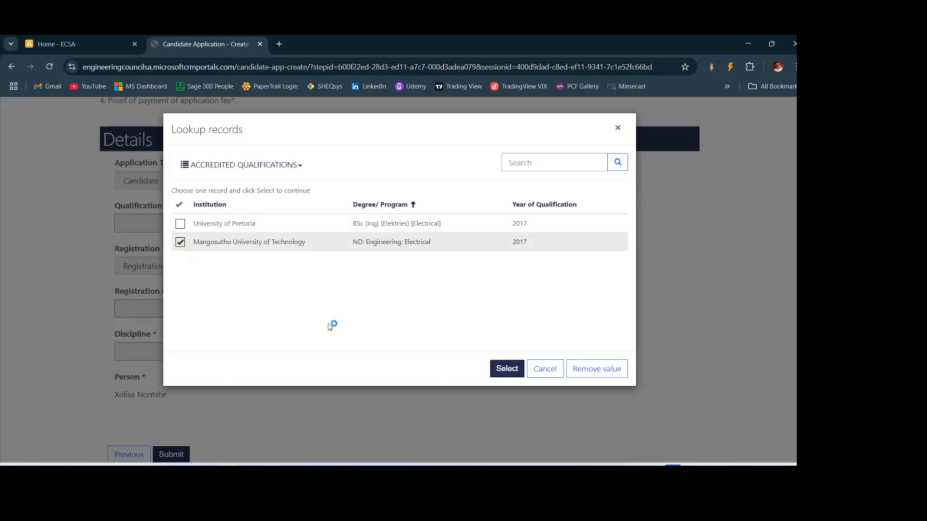
click(508, 370)
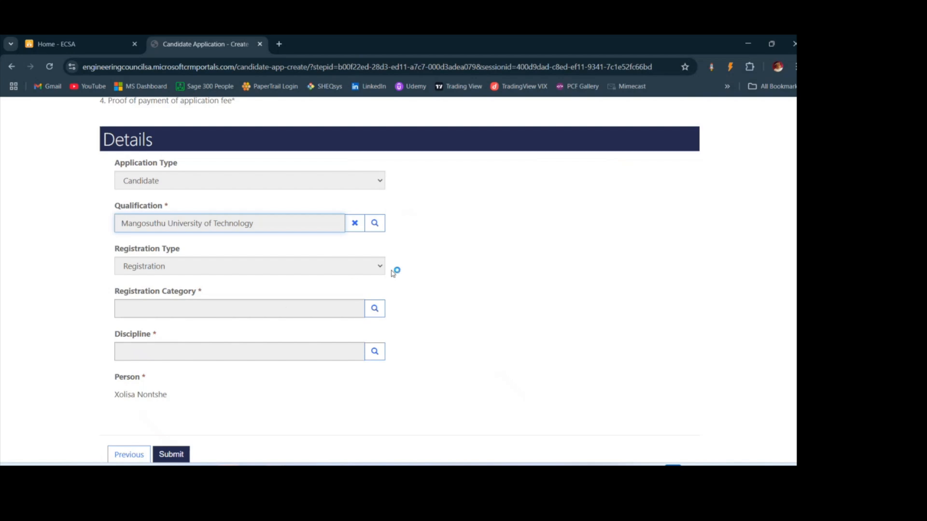
Step: Set the Registration Category to Candidate Engineer
click(374, 309)
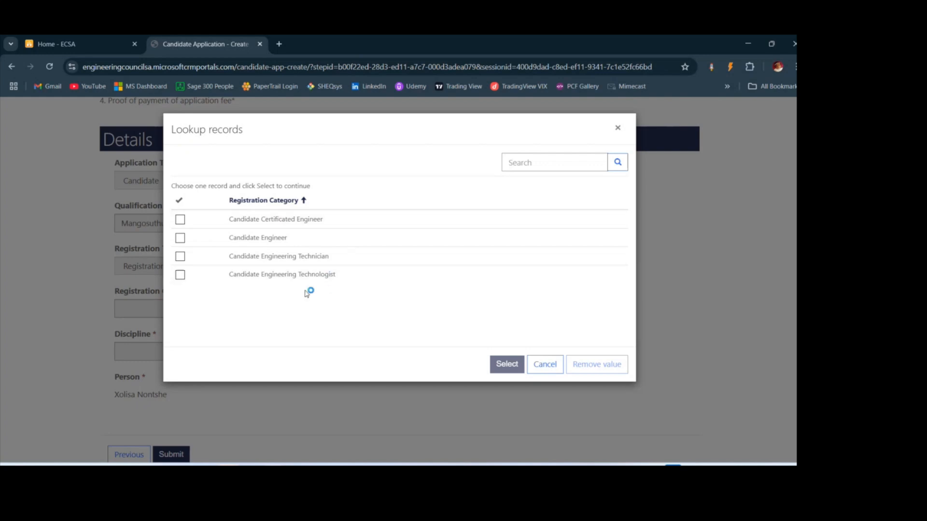
click(180, 238)
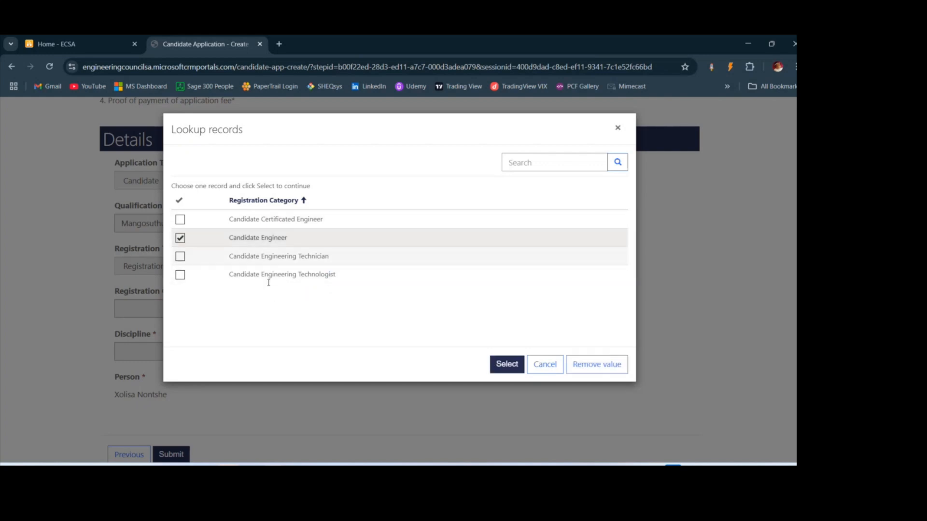
click(508, 364)
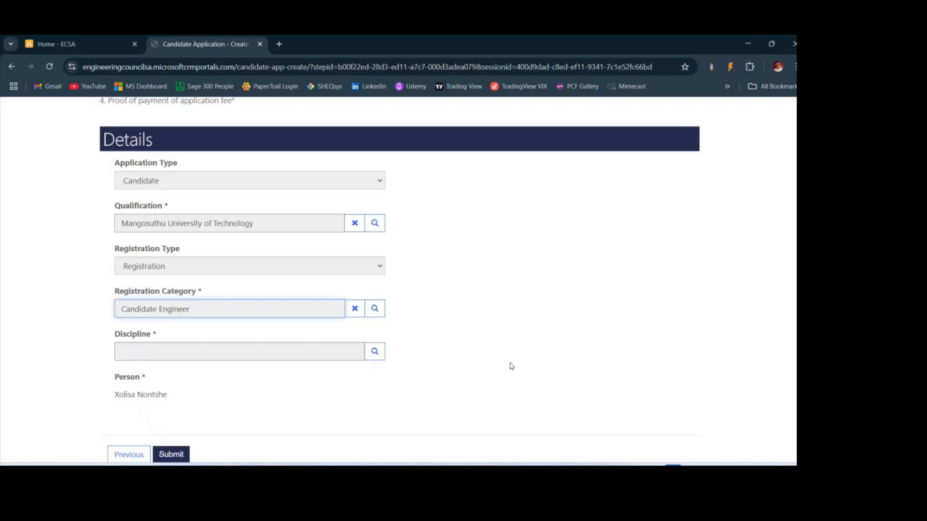
Step: Choose Electrical in the Discipline lookup, then submit the completed Details form
click(375, 352)
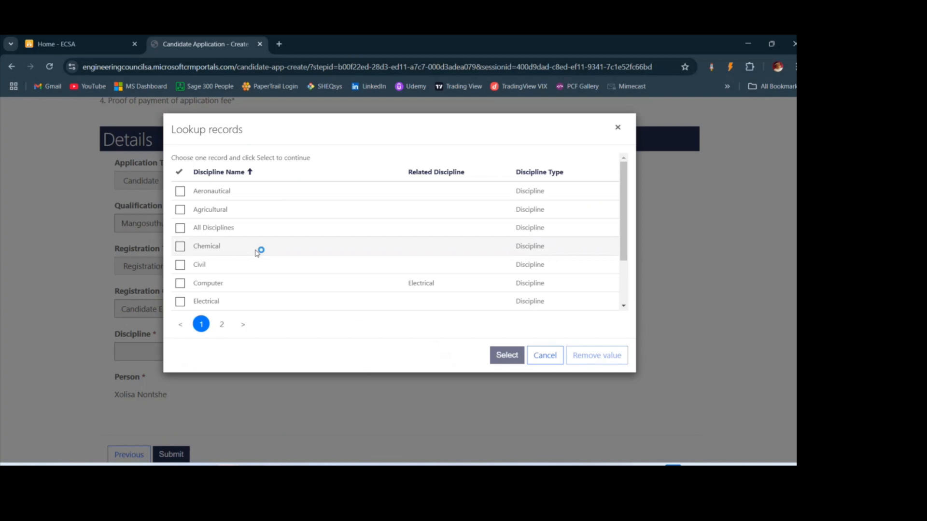
scroll(217, 254, down, 1)
click(193, 253)
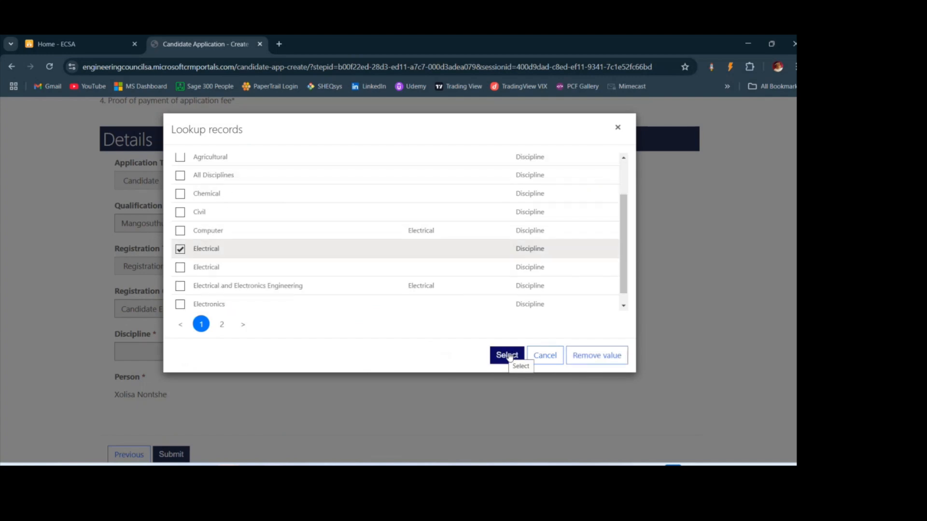
click(507, 355)
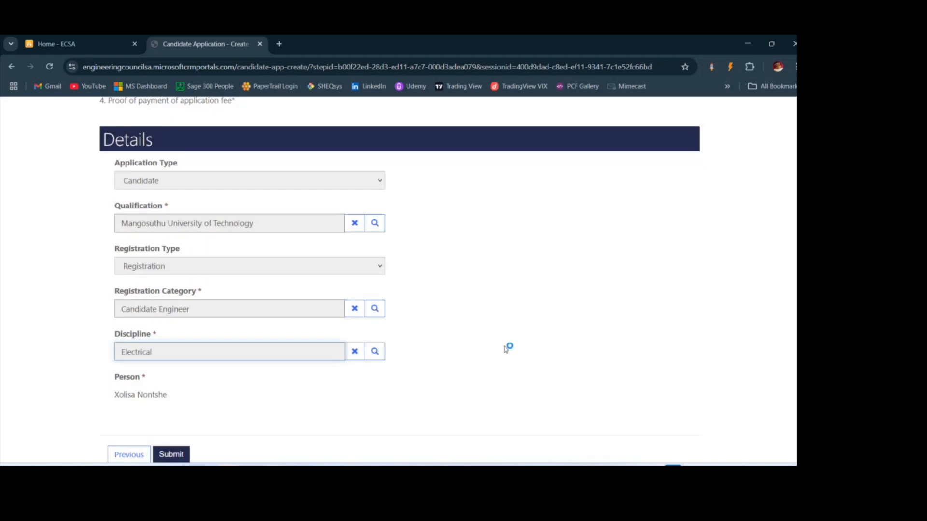
scroll(506, 349, down, 1)
click(173, 402)
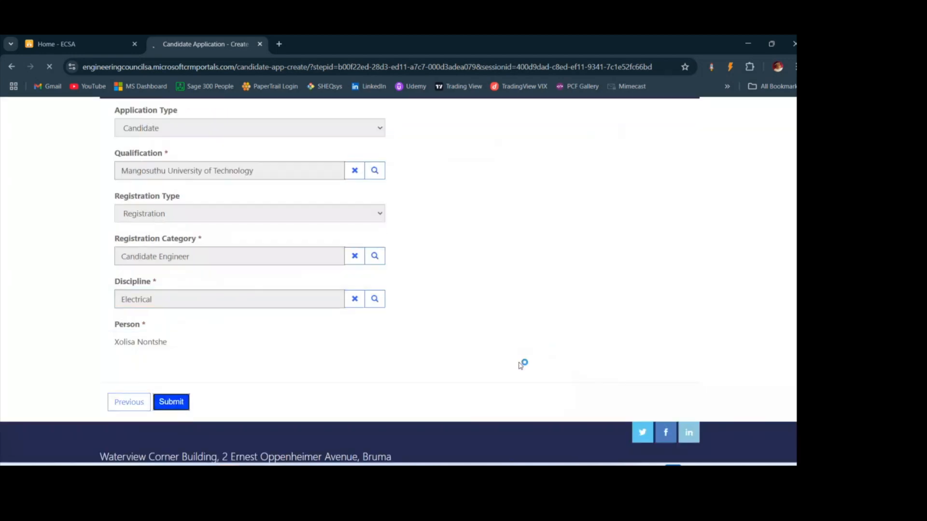